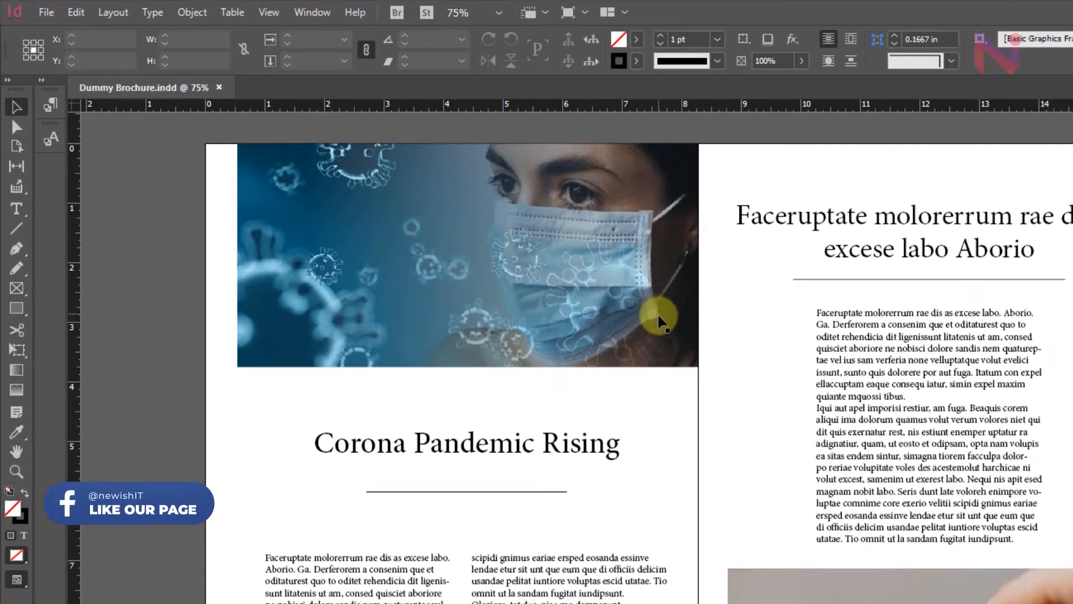
Step: Show the guides so the margins and columns are displayed on the spread
left_click(268, 12)
mouse_move(381, 353)
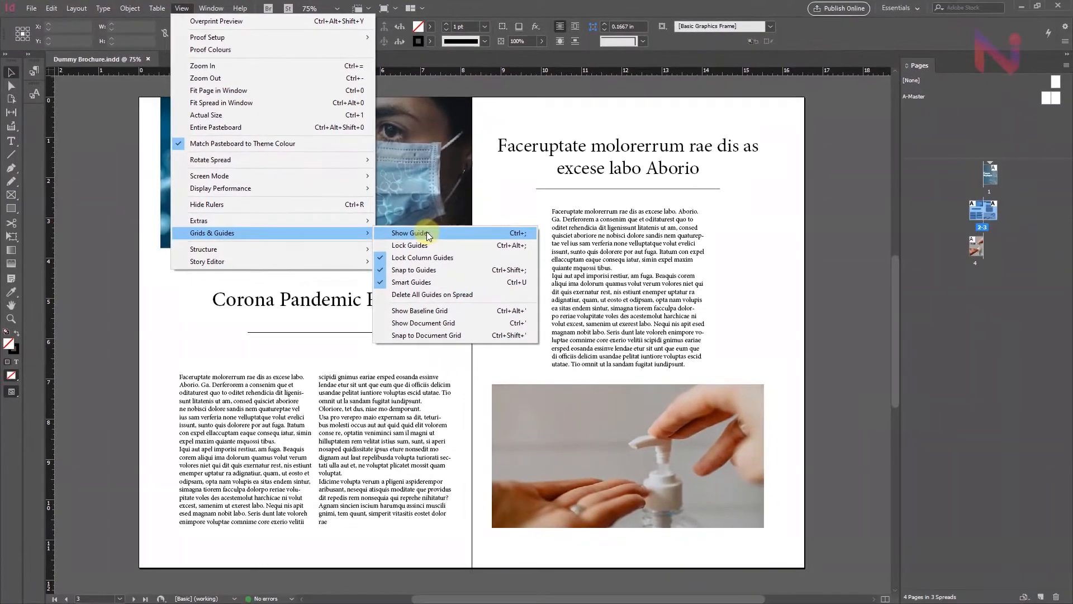
left_click(428, 234)
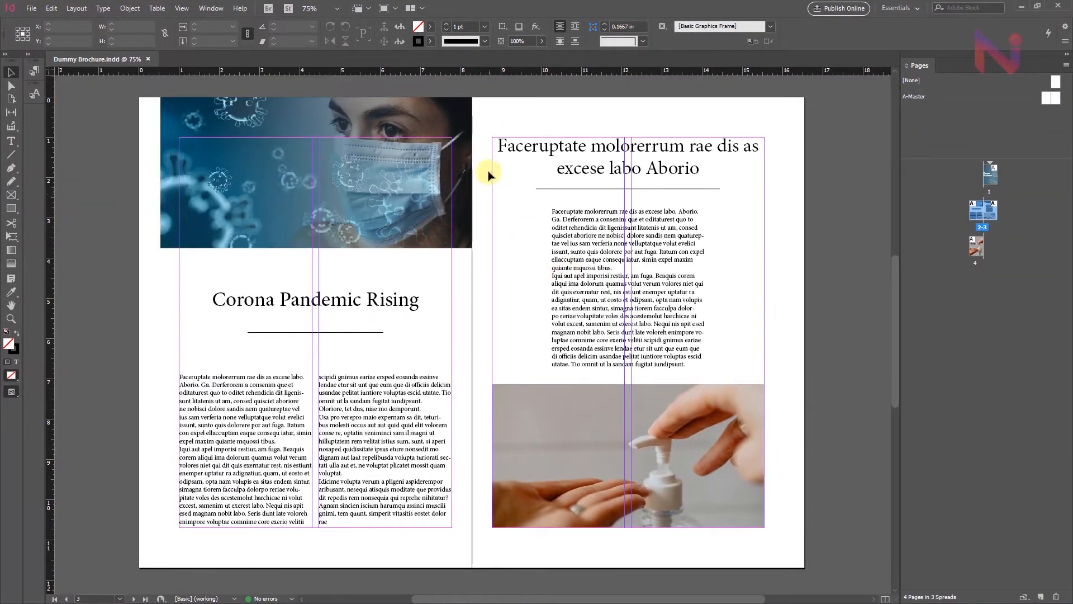
Step: Select the two-column body text frame below the Corona Pandemic Rising heading and open the Margins and Columns settings
left_click(399, 389)
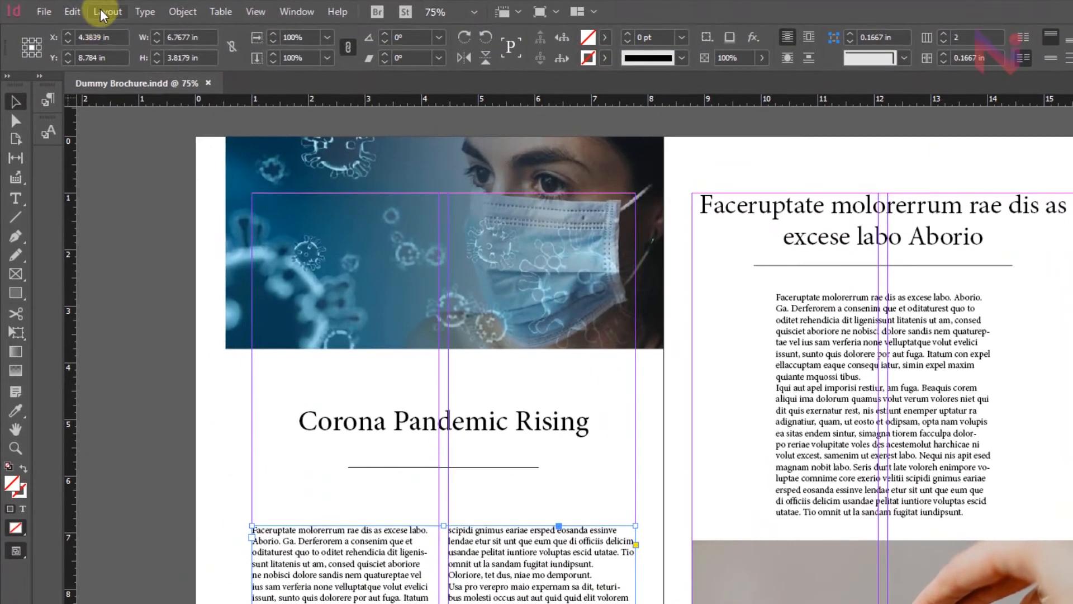
left_click(77, 8)
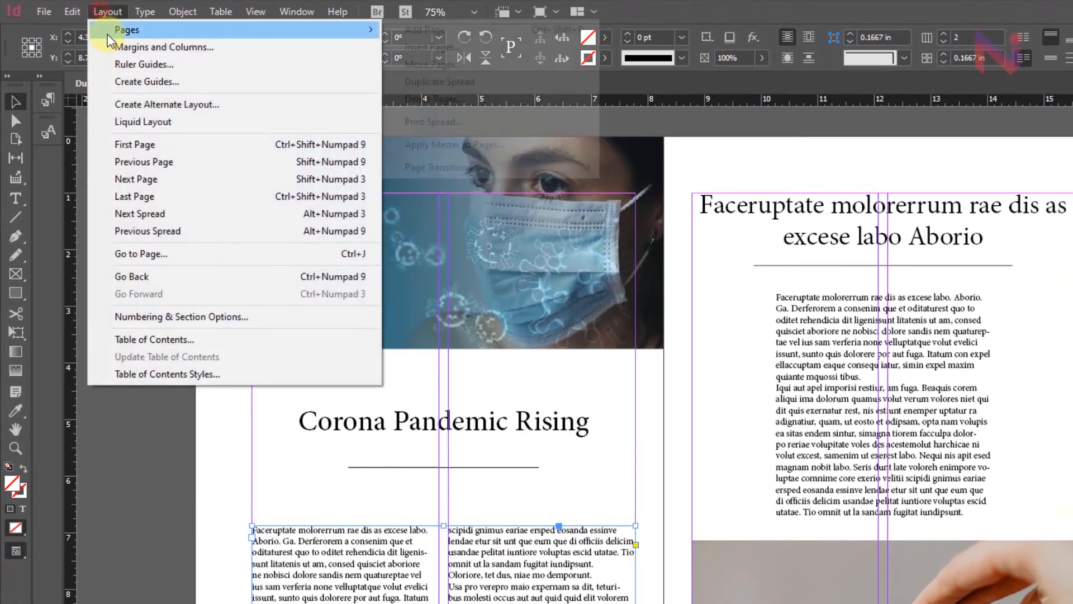
left_click(167, 48)
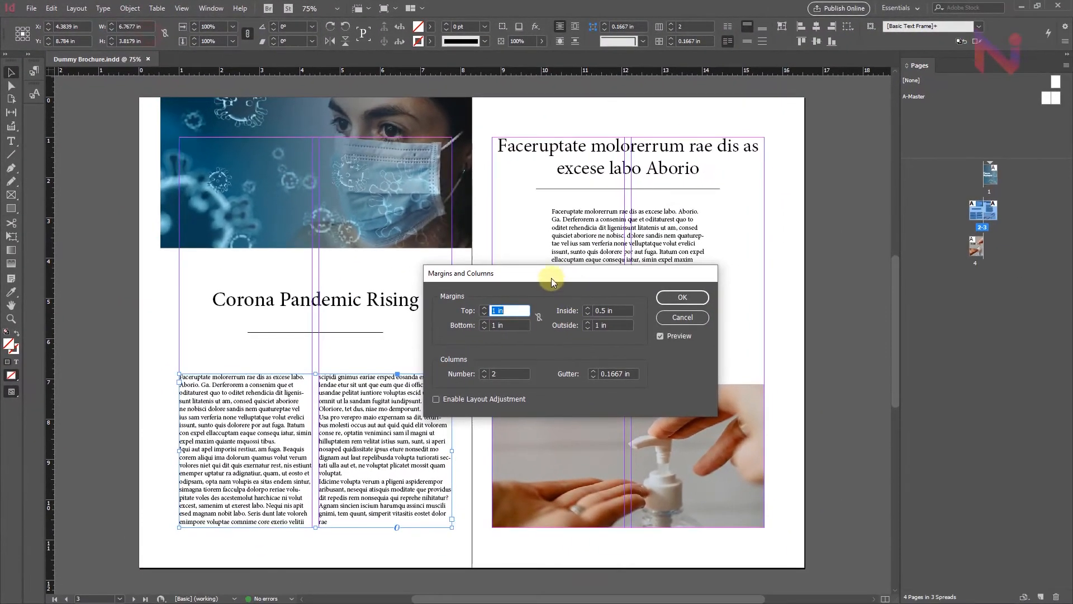
left_click_drag(551, 278, 596, 284)
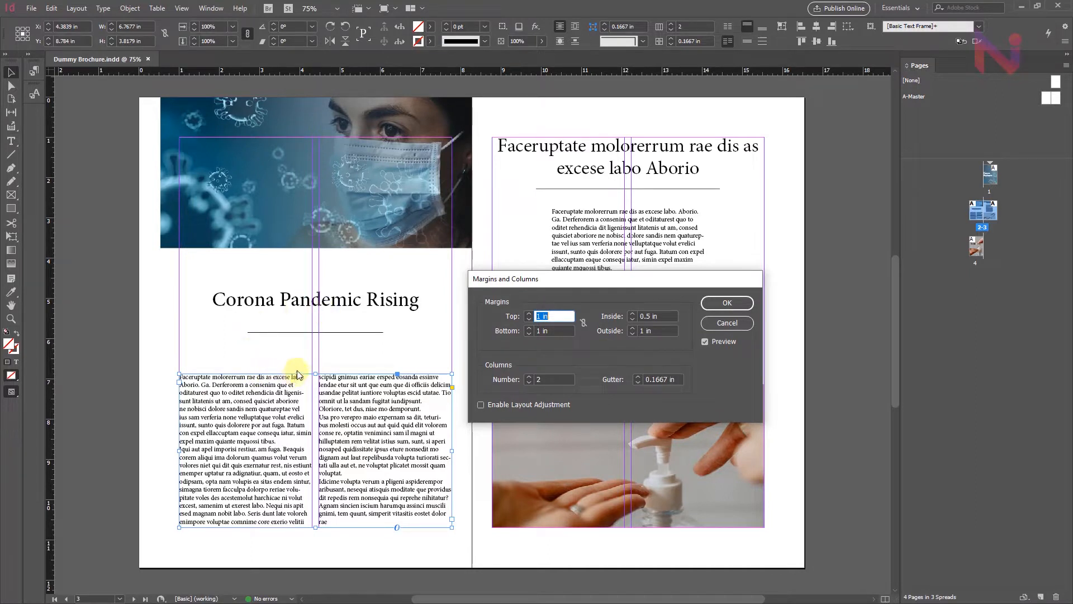
left_click_drag(507, 279, 523, 277)
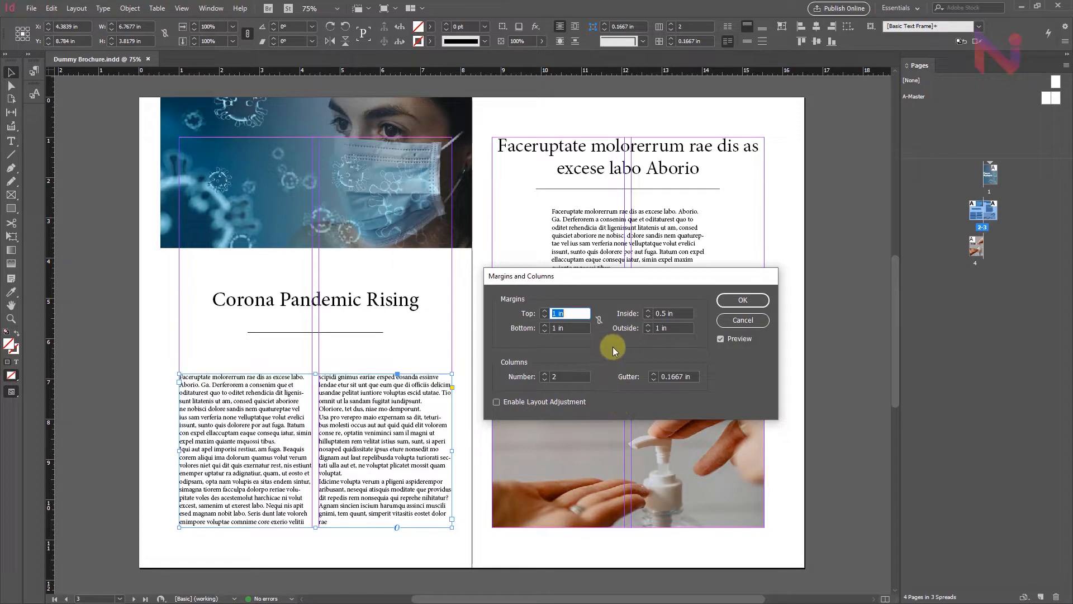
left_click(598, 320)
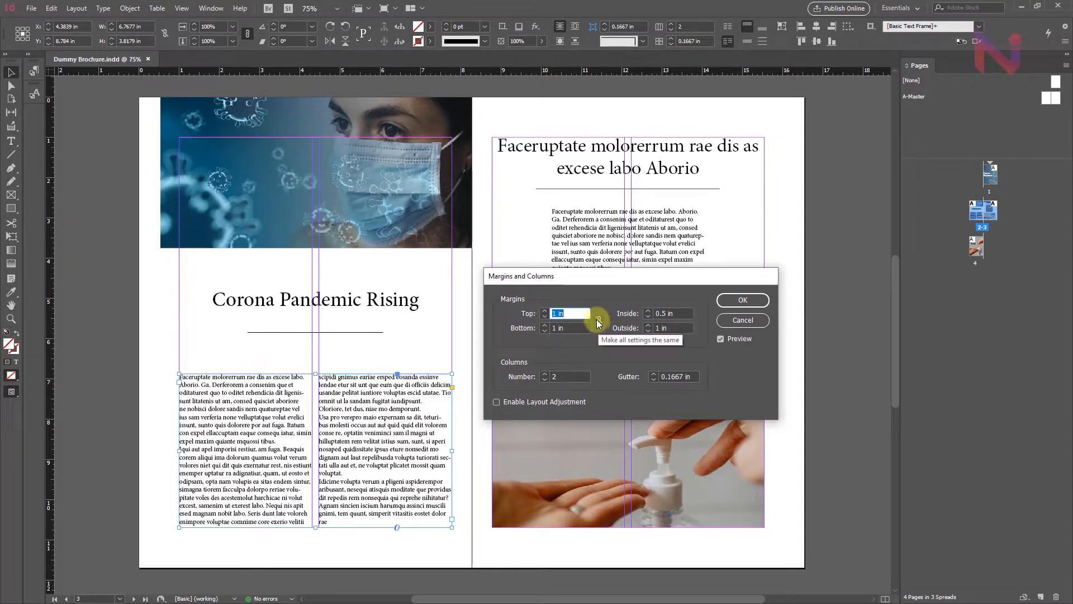
Step: Reduce the outside margin to 0.5 in without layout adjustment and apply it
left_click(675, 326)
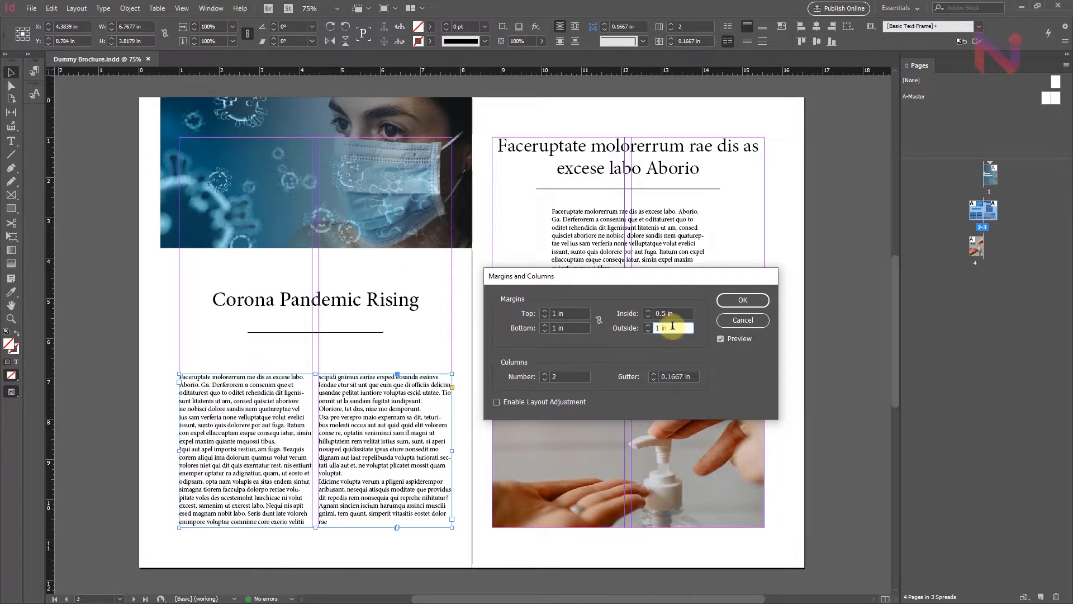
left_click(647, 331)
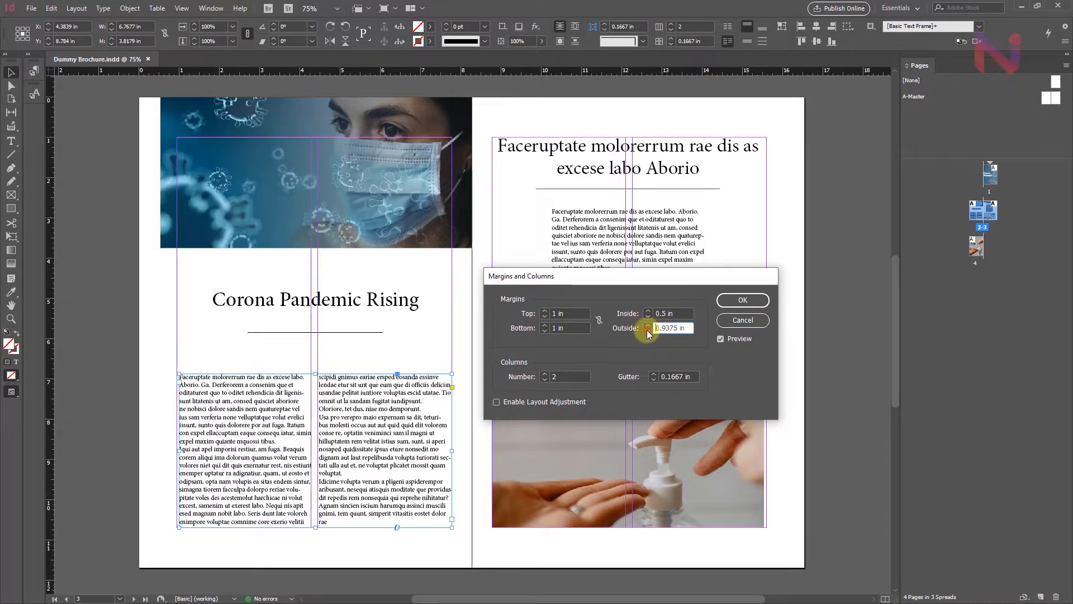
left_click(648, 331)
left_click(648, 331)
left_click(648, 332)
left_click(648, 332)
left_click(648, 331)
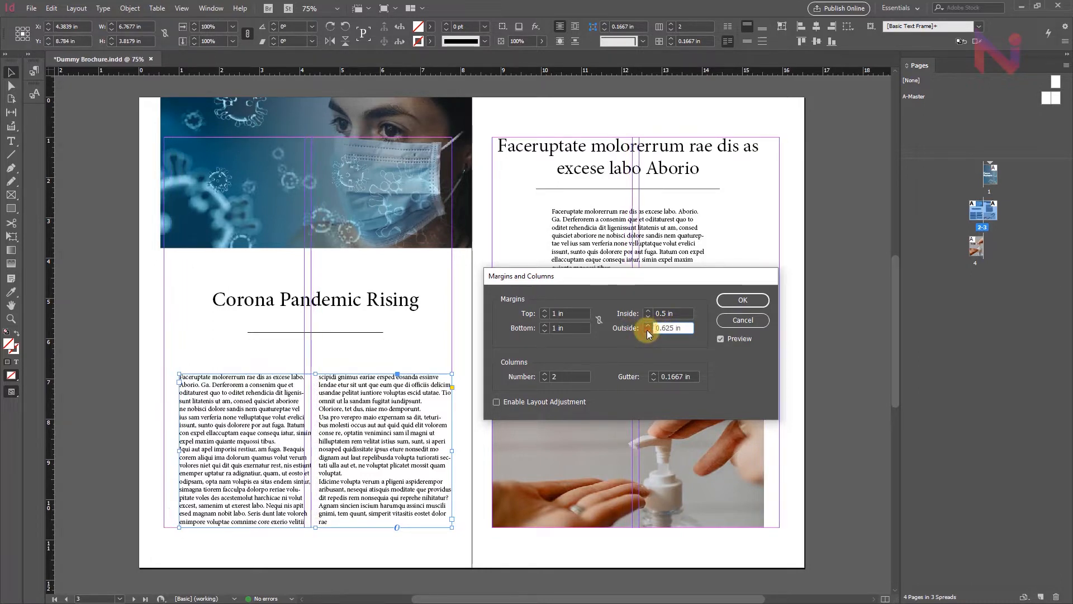
left_click(647, 331)
left_click(647, 331)
left_click(745, 305)
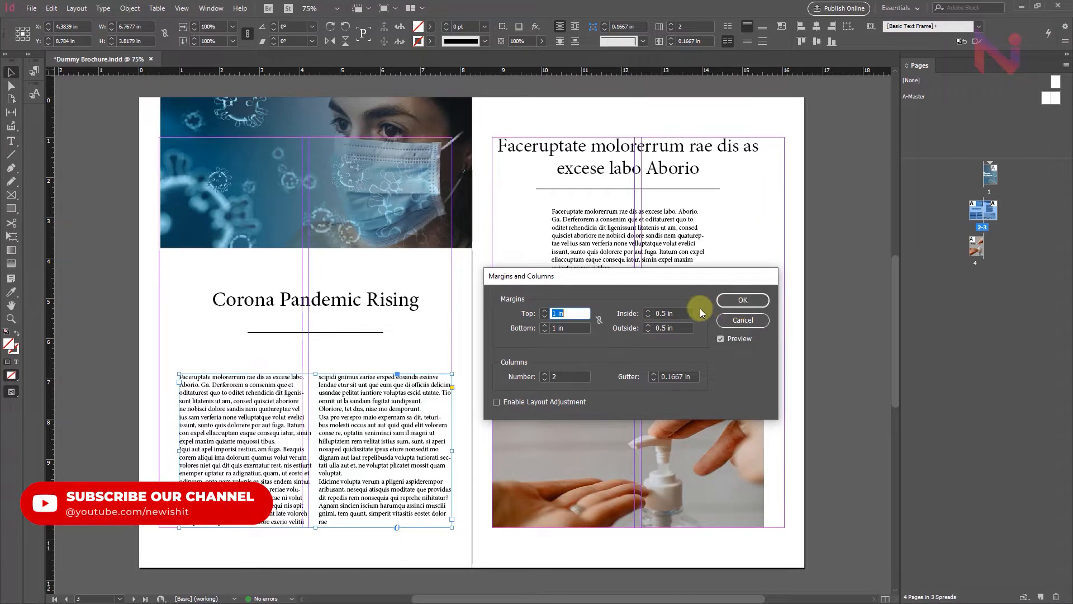
Step: Restore the outside margin to 1 in with the Margins and Columns preview on
left_click_drag(711, 279, 613, 271)
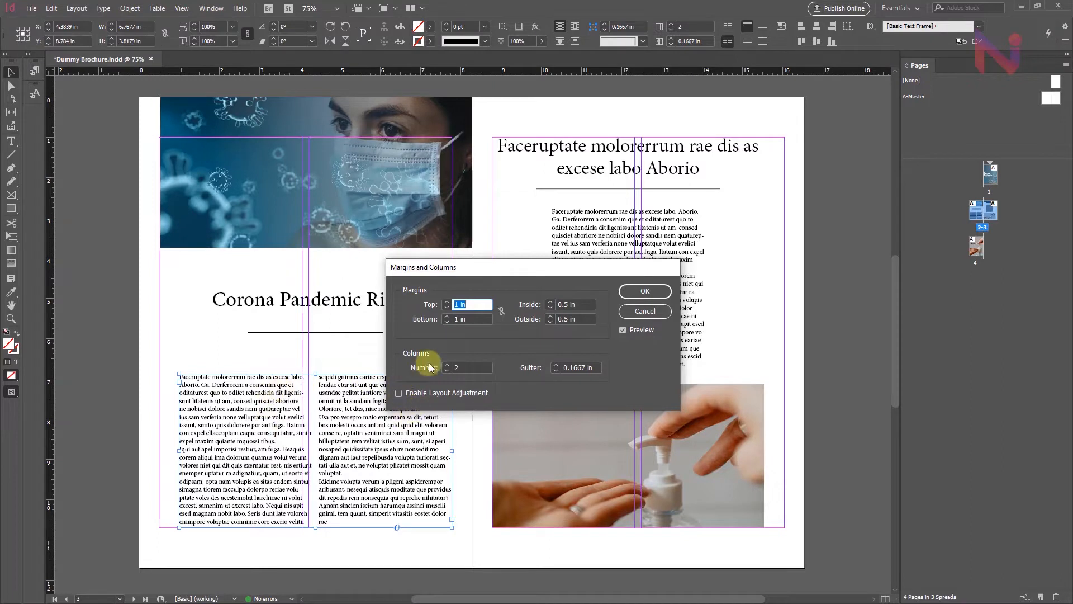
left_click(551, 317)
left_click(551, 317)
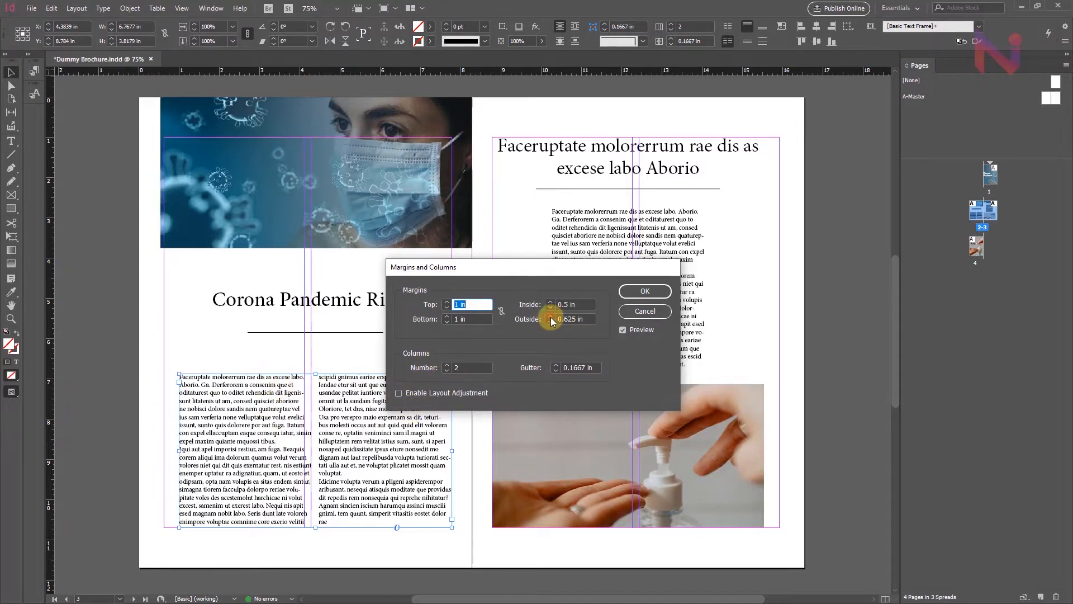
left_click(551, 317)
left_click(551, 317)
left_click(551, 317)
left_click(551, 317)
left_click(551, 317)
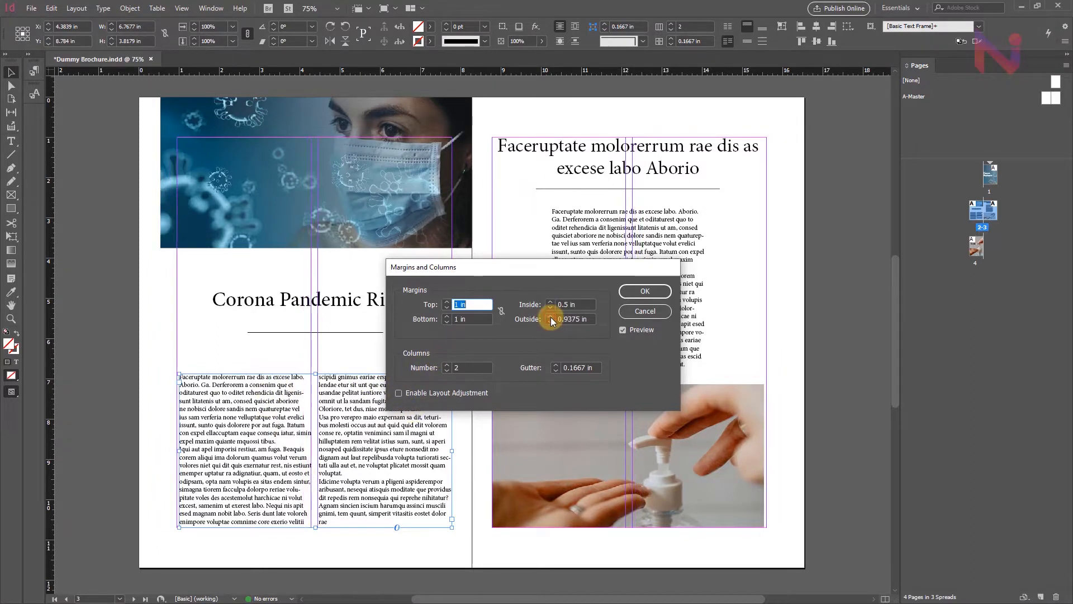
left_click(551, 317)
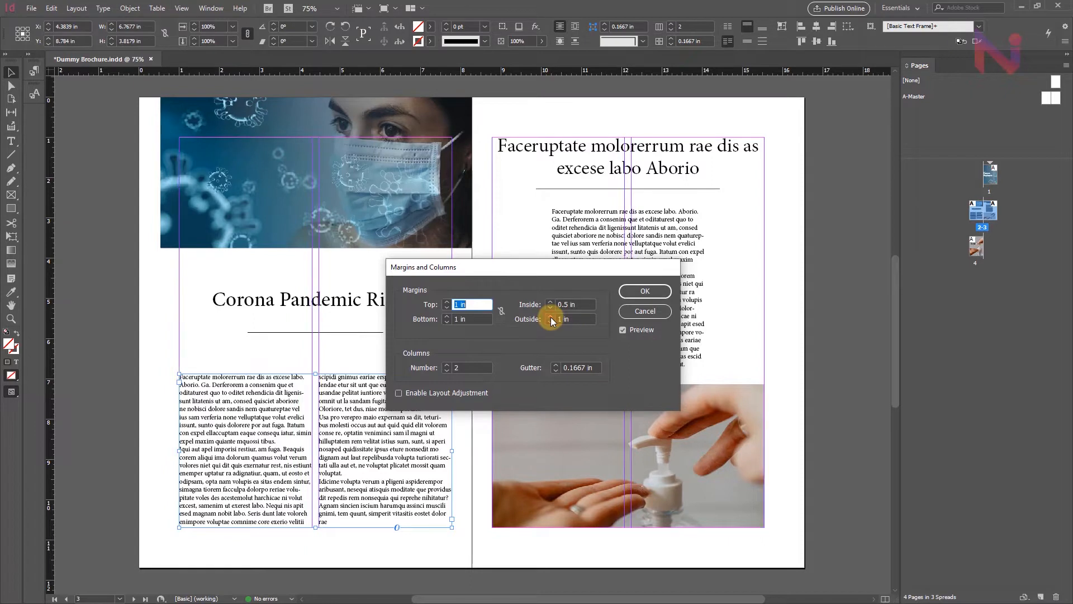
Step: Enable layout adjustment and set the outside margin to 0.5 in
left_click(427, 394)
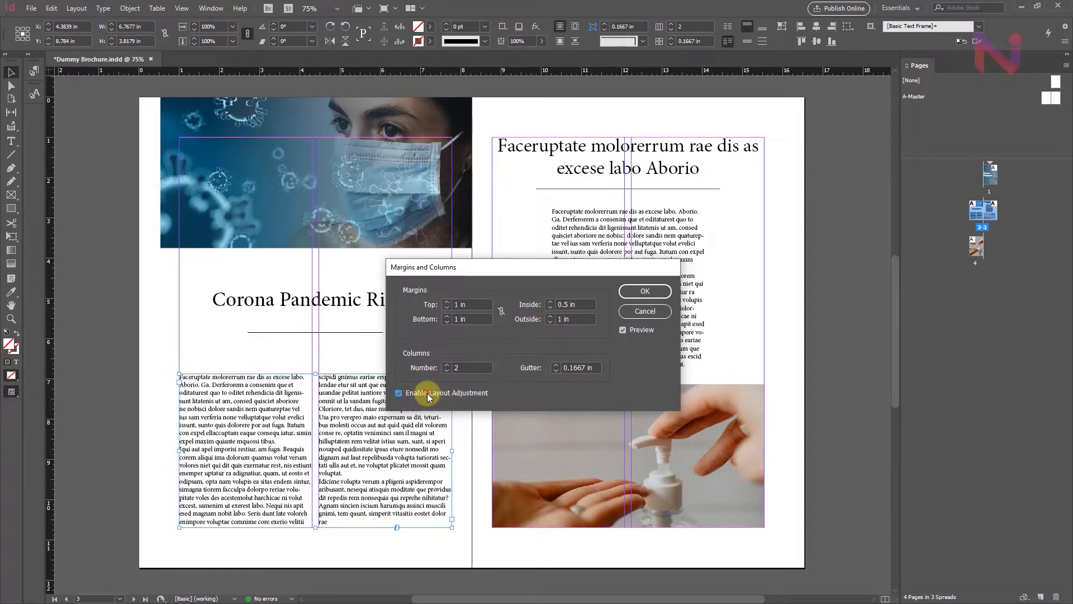
left_click(550, 322)
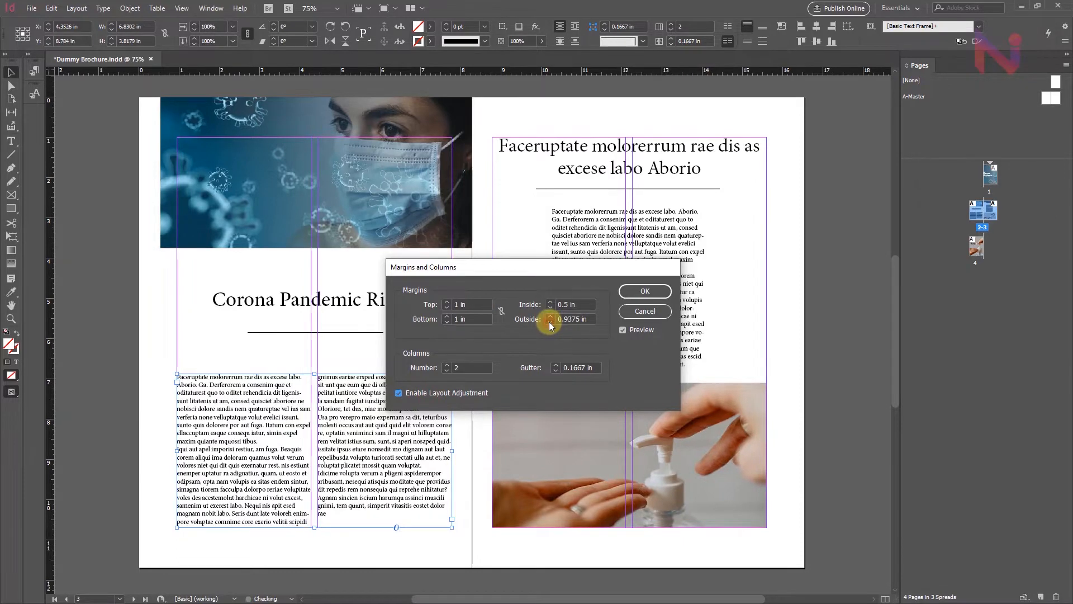
left_click(550, 323)
left_click(550, 323)
left_click(550, 323)
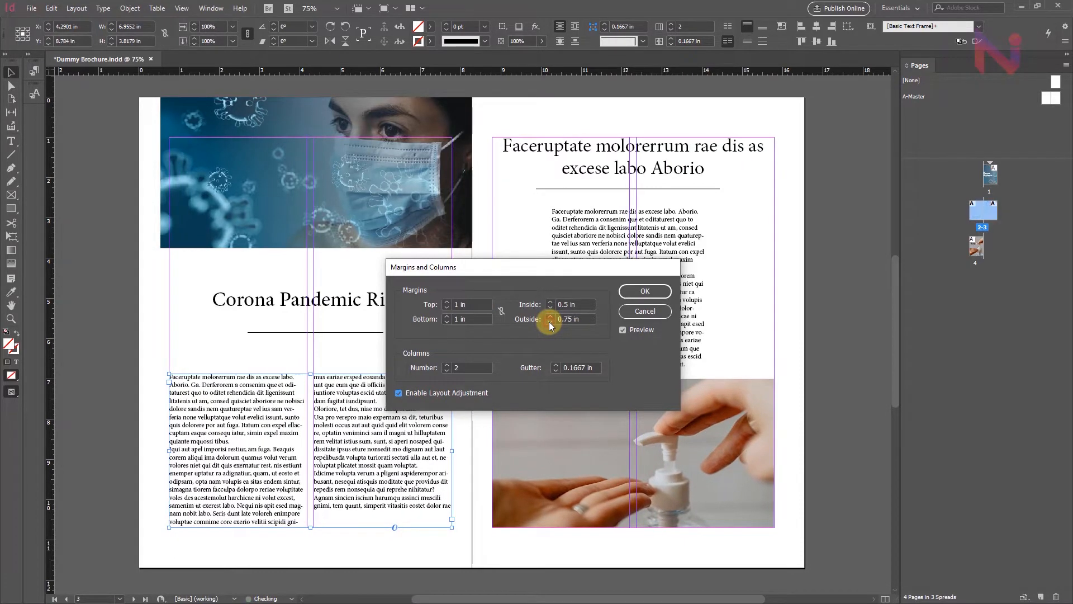
left_click(550, 322)
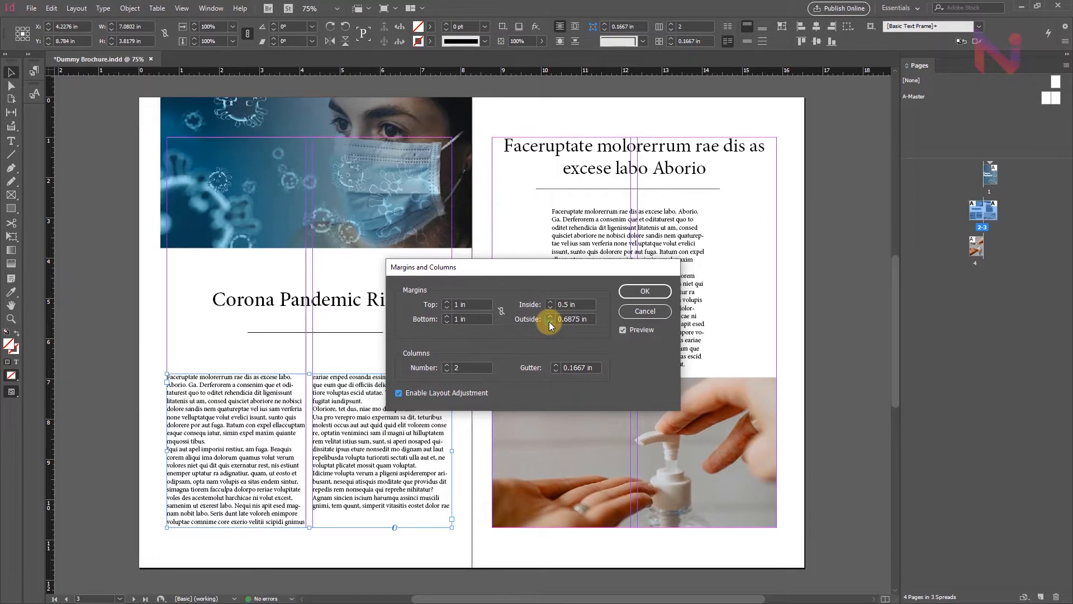
left_click(550, 323)
left_click(550, 323)
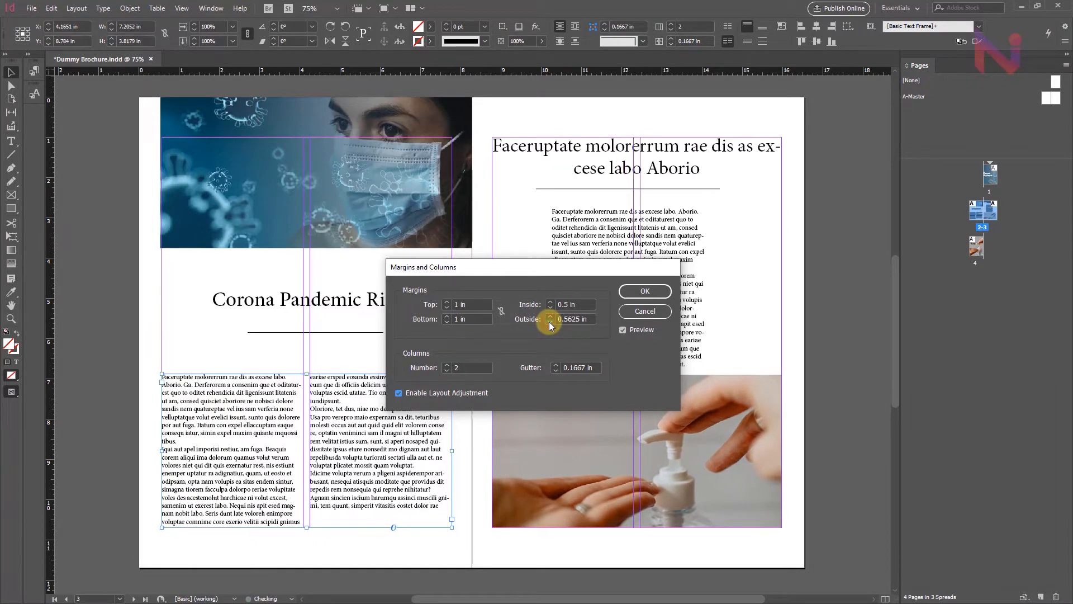
left_click(550, 322)
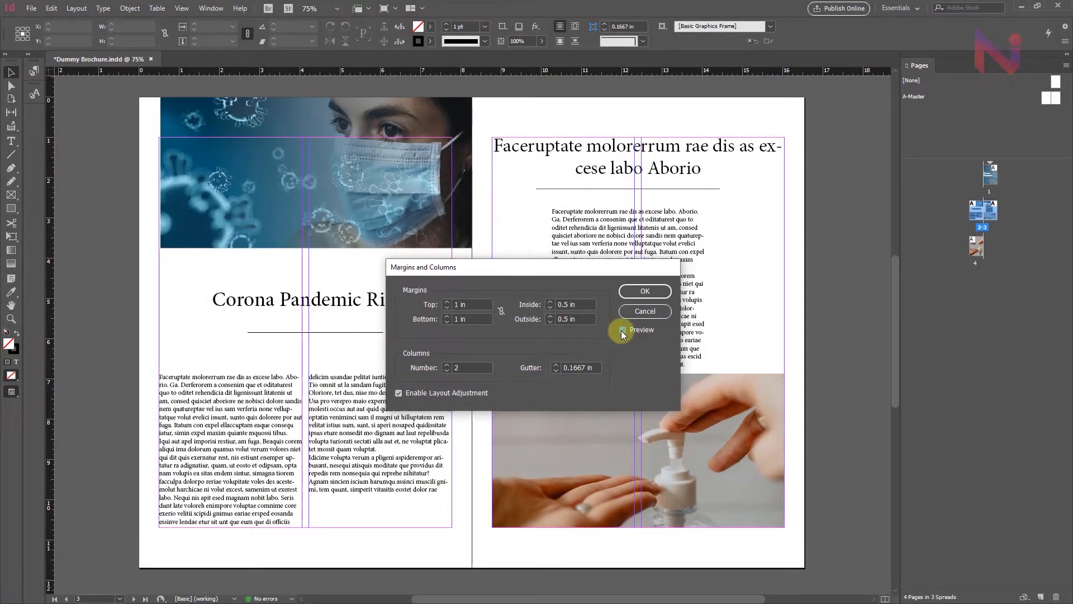
Step: Compare the spread with the preview off and on, and apply the margin settings
left_click(622, 330)
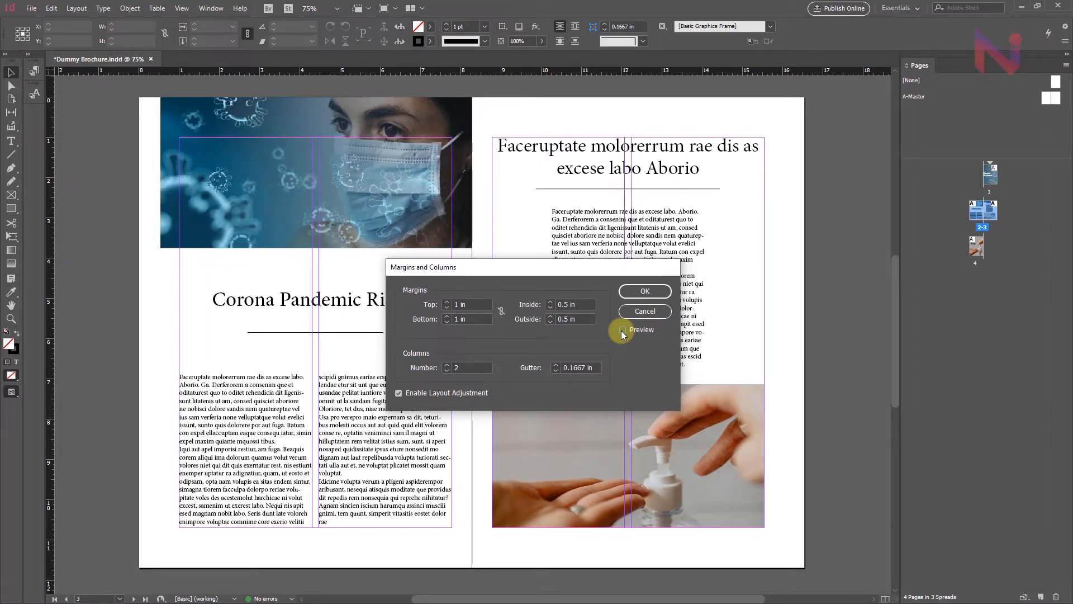
left_click(622, 330)
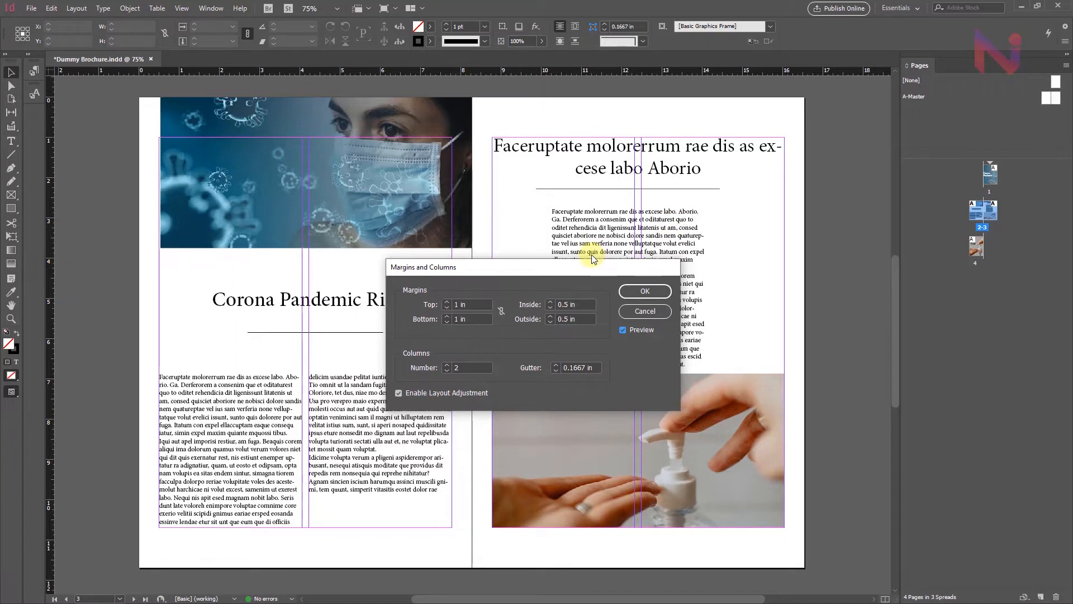
left_click(635, 291)
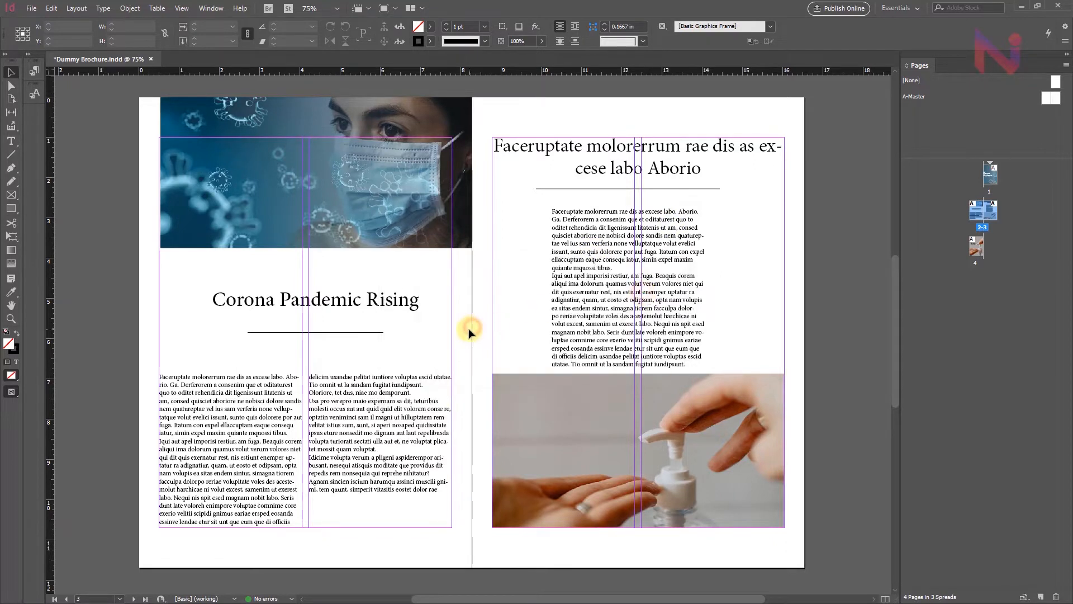
Step: Show the frame edges and inspect the heading and right-page body text frames, leaving nothing selected
key("ctrl+h")
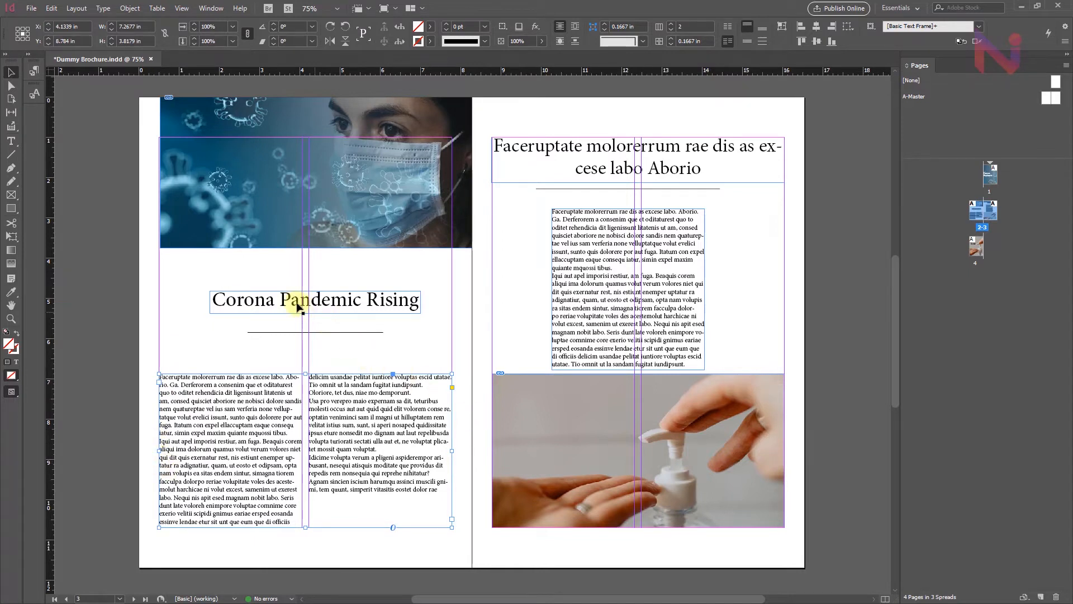
left_click(294, 303)
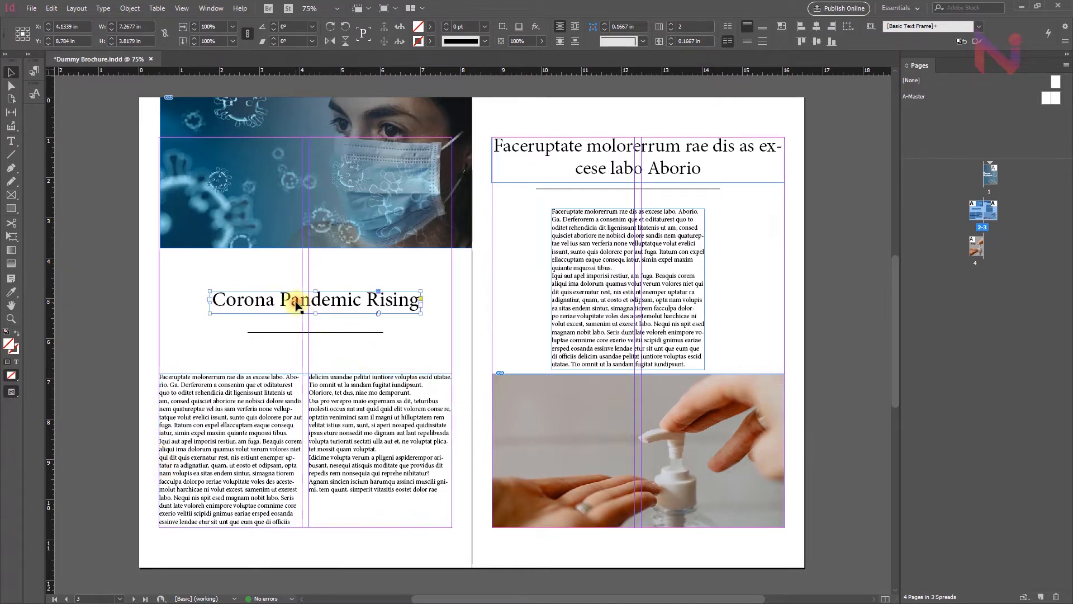
left_click(619, 290)
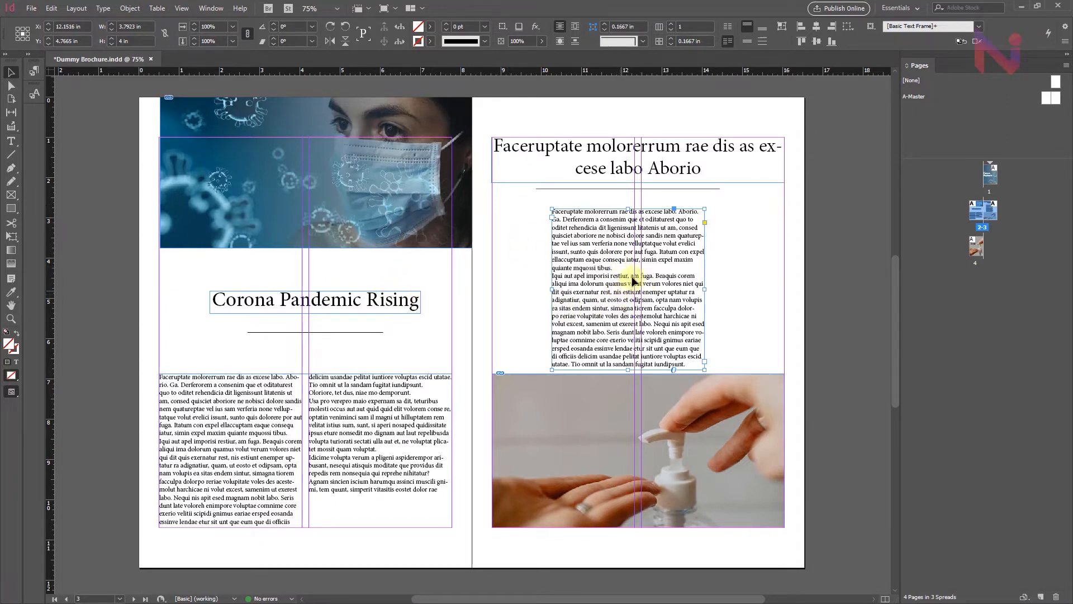
left_click(393, 253)
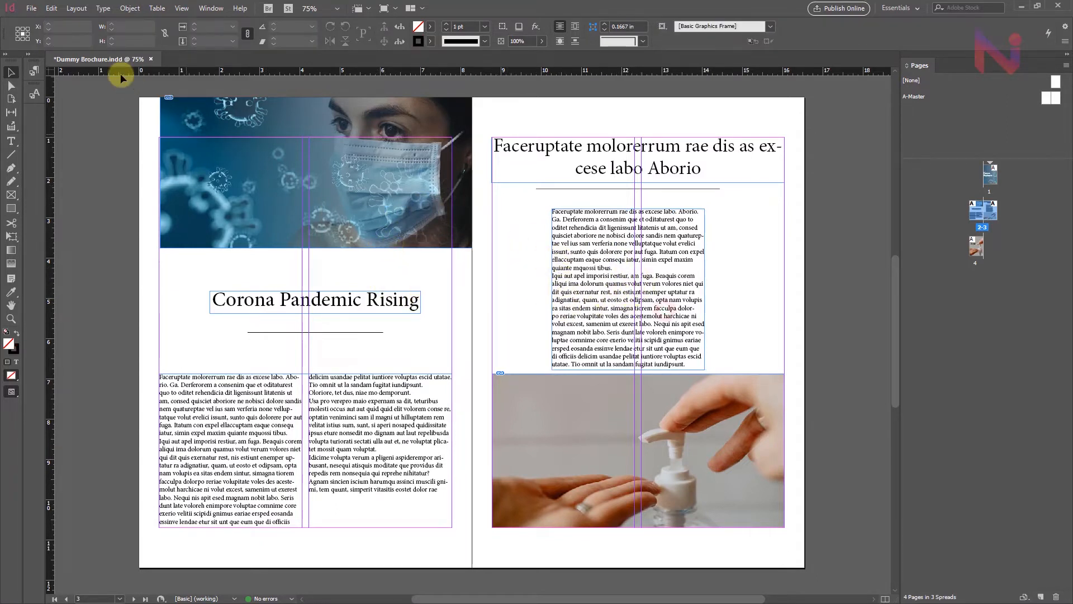
Step: Reopen Margins and Columns and increase the number of columns to 6, keeping layout adjustment enabled
left_click(76, 8)
left_click(117, 34)
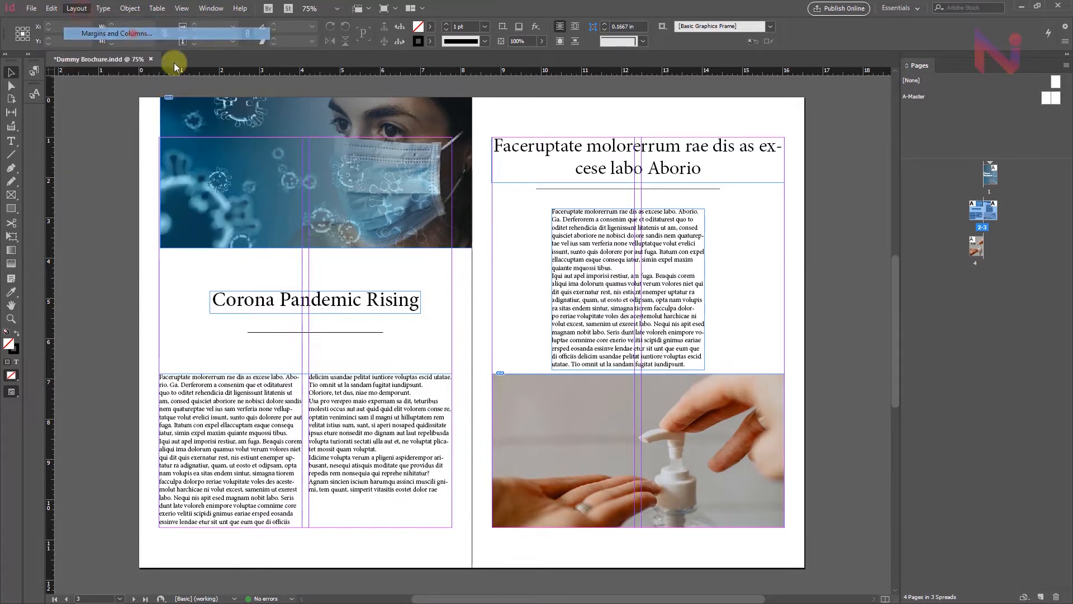
left_click_drag(531, 271, 479, 266)
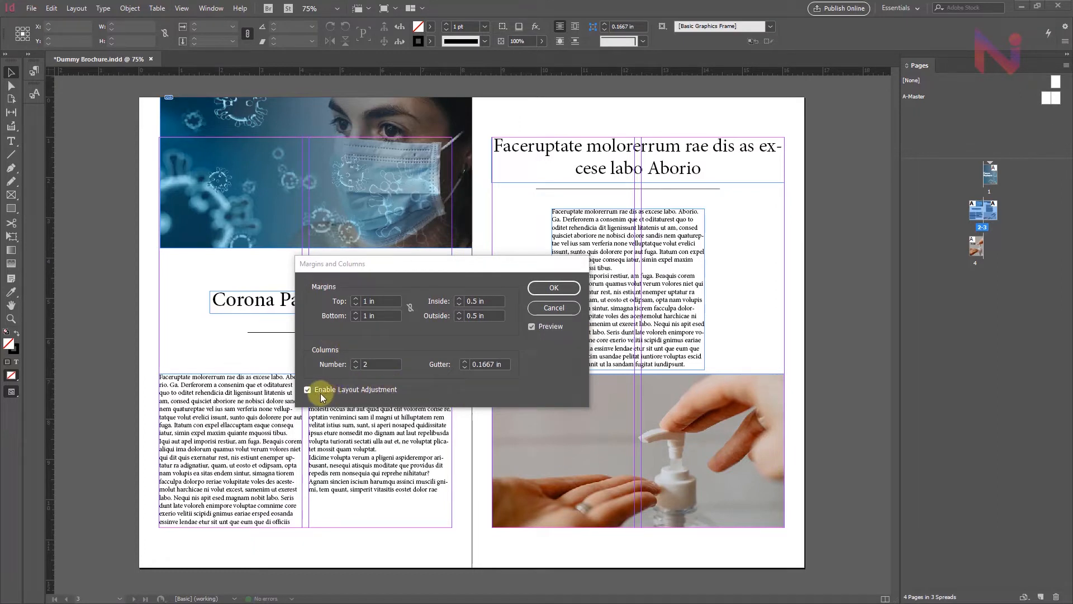
left_click(354, 361)
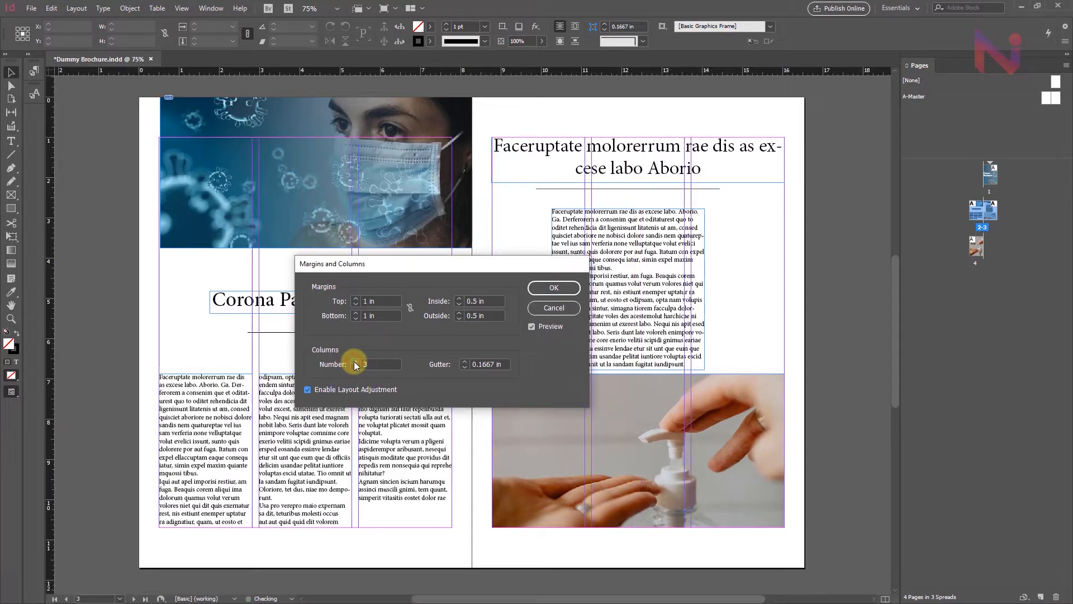
left_click(356, 361)
left_click(355, 361)
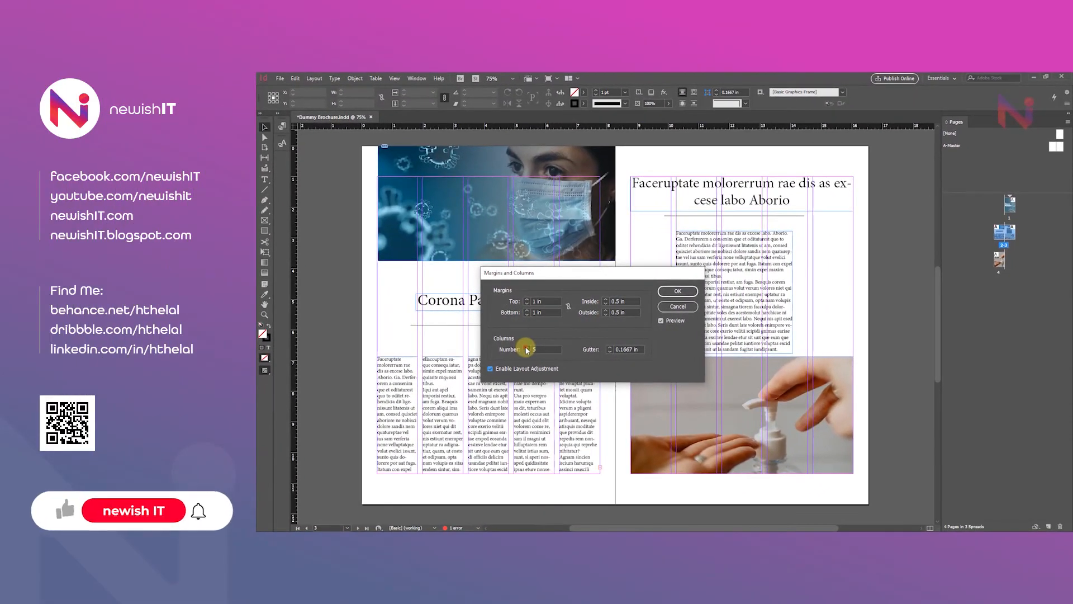
left_click(527, 347)
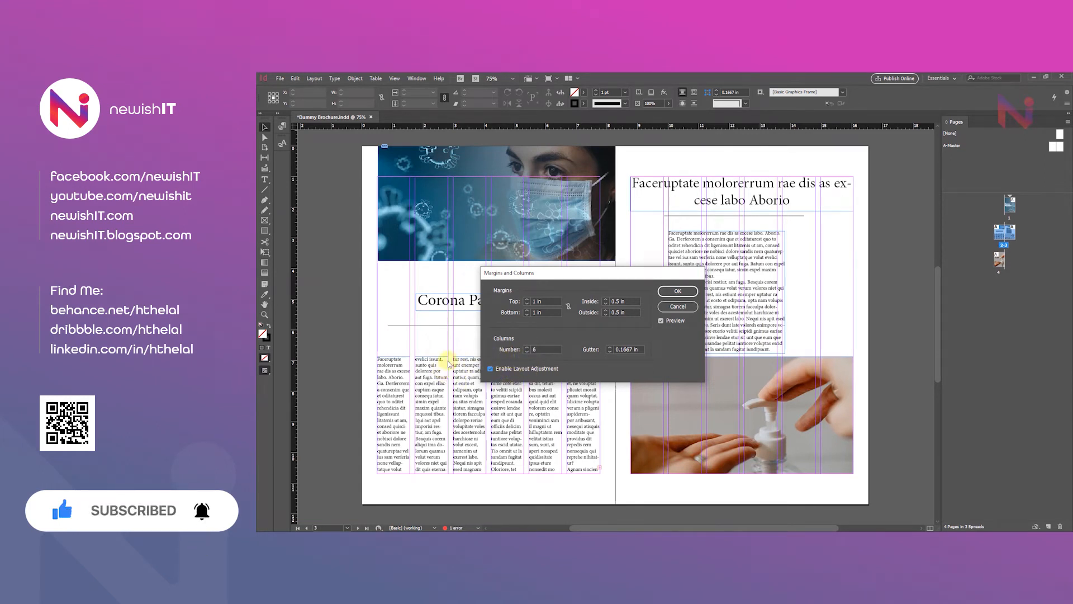
left_click(487, 368)
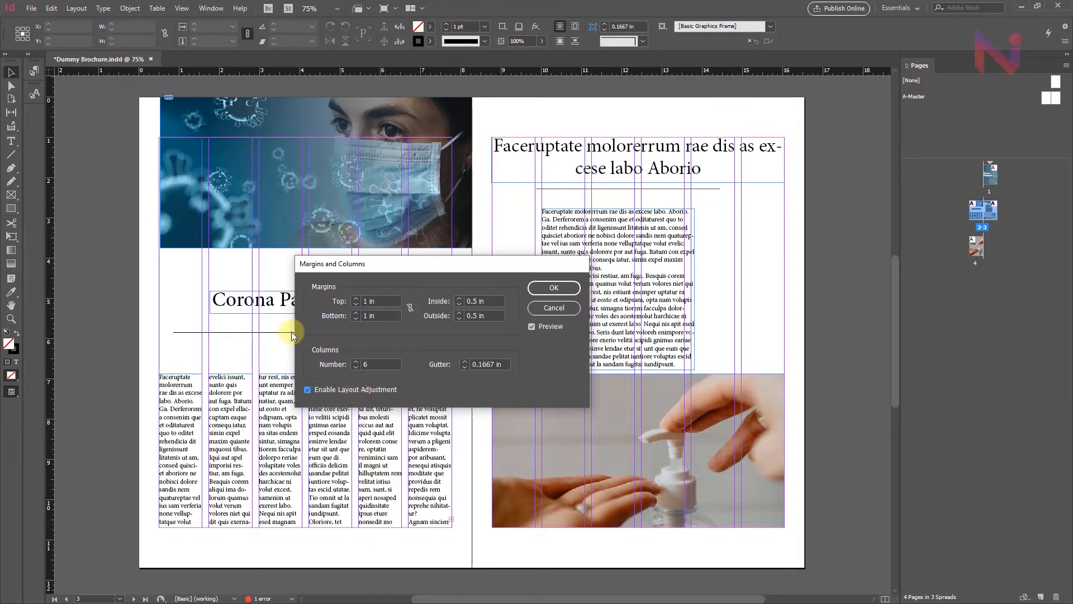
Step: Cancel the six-column change in the spread's Margins and Columns settings
left_click(563, 309)
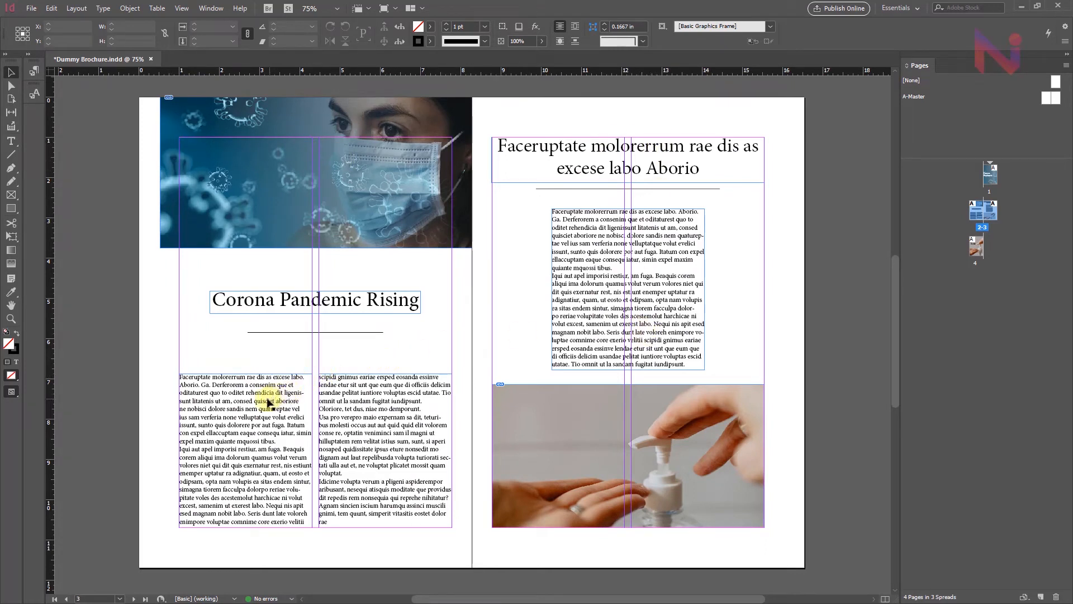
left_click(993, 180)
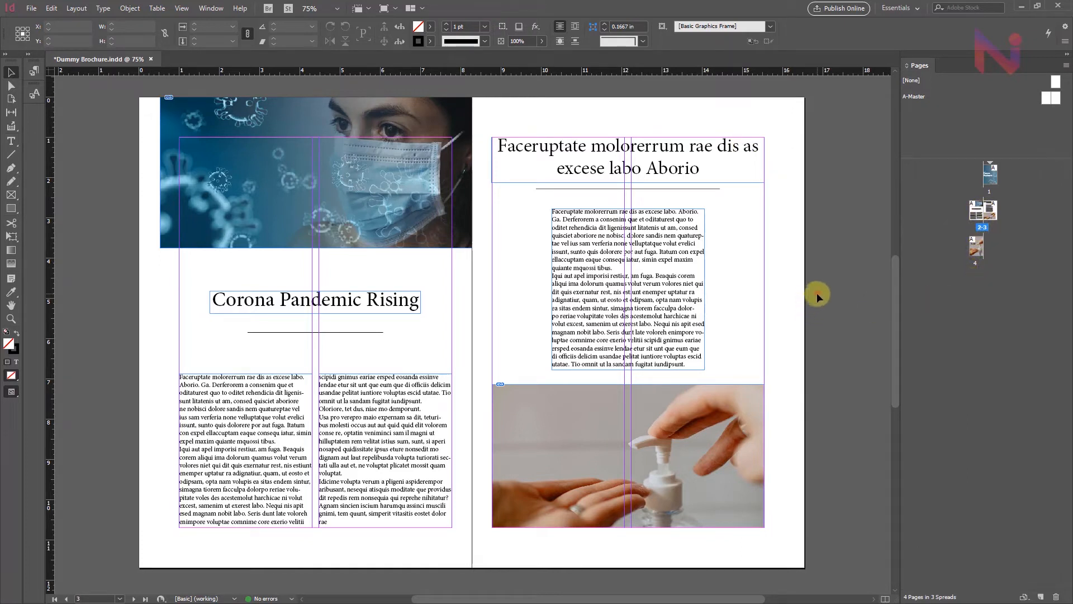
Step: Open the A-Master spread and bring up its Margins and Columns settings, keeping the dialog clear of the left page
double_click(912, 96)
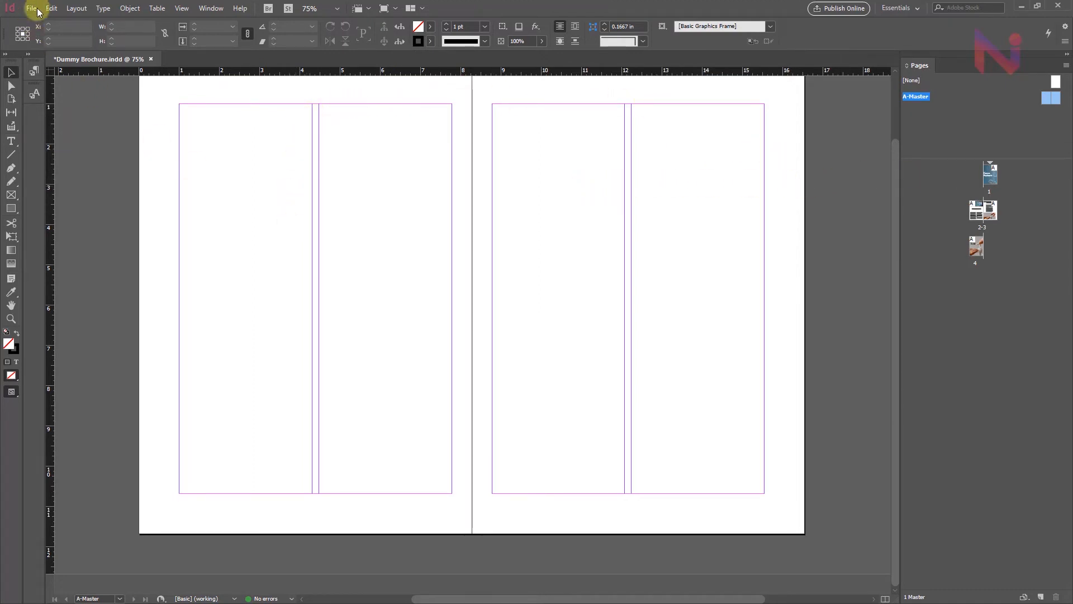
left_click(77, 8)
left_click(108, 36)
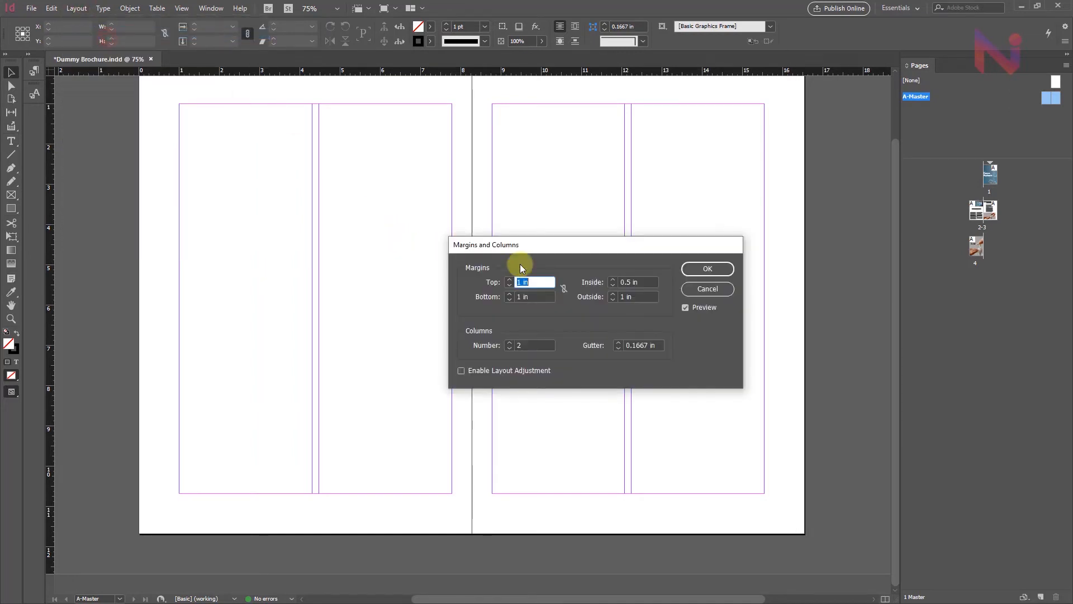
left_click_drag(590, 248, 629, 239)
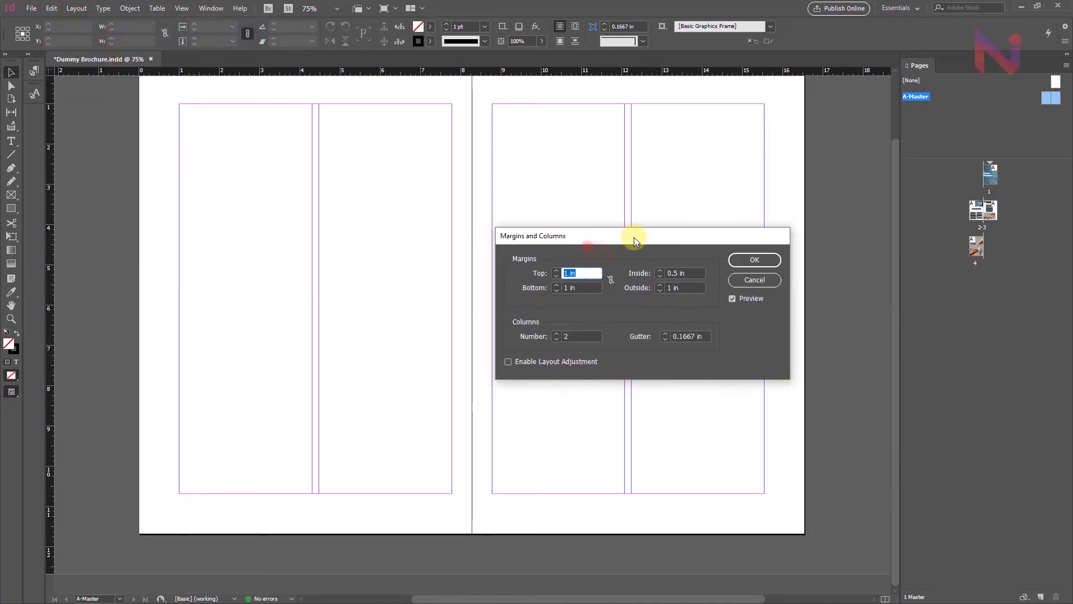
Step: Link all four master margins, try them at 1.0625 in and 1 in, and unlink them
left_click(602, 280)
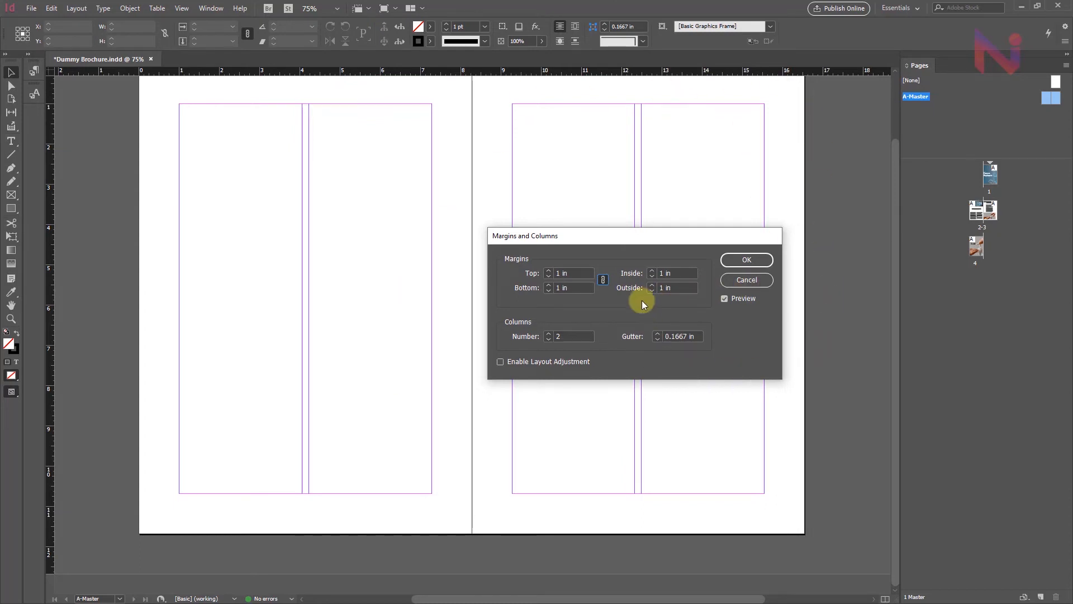
left_click(549, 270)
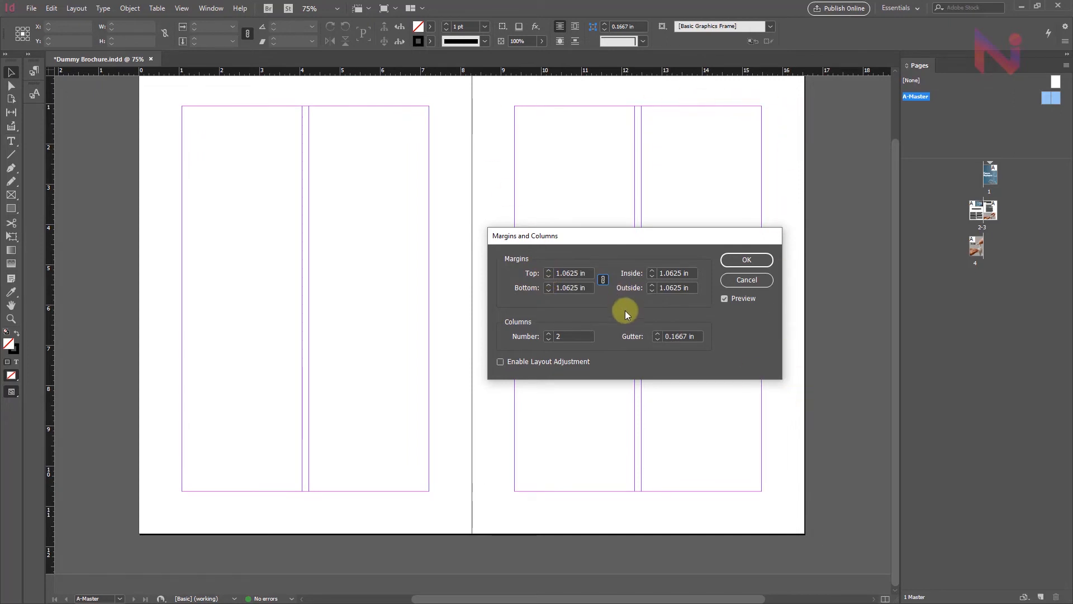
left_click(549, 276)
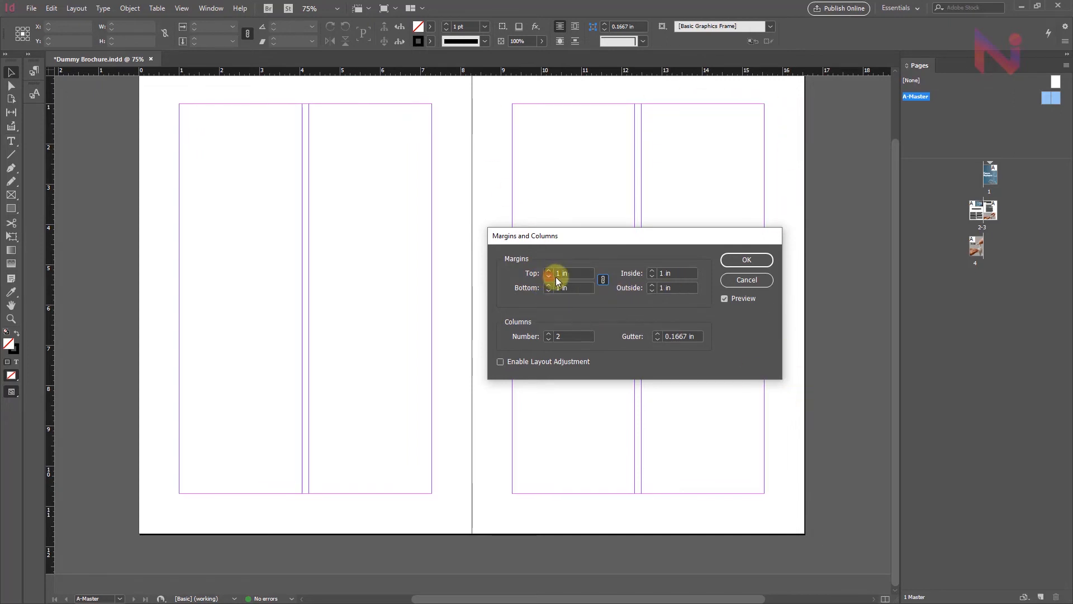
left_click(603, 281)
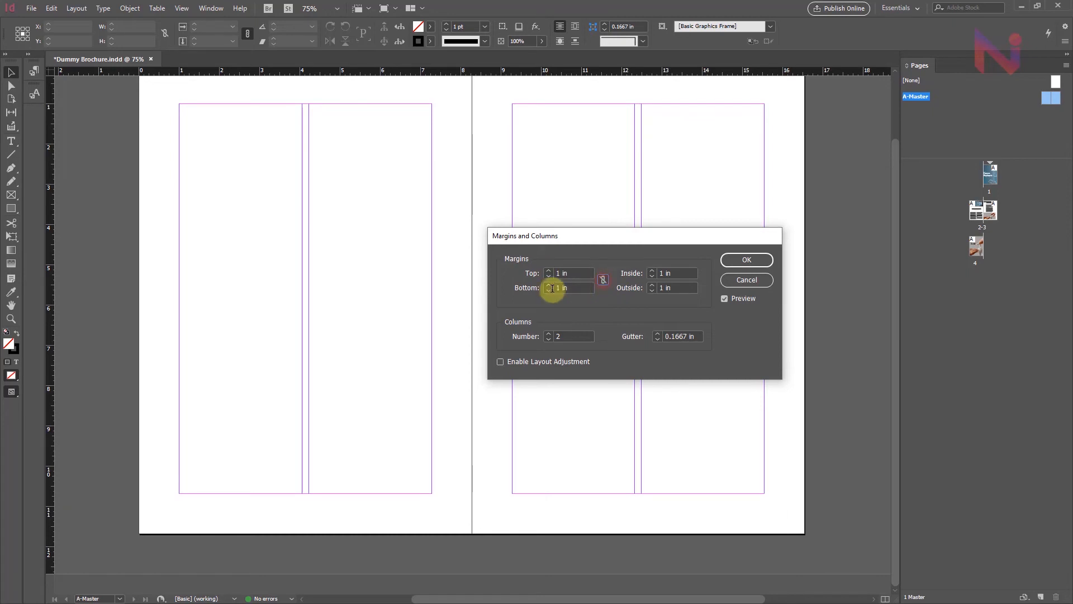
Step: Set the master's inside margin to 0.5 in and its bottom and top margins to 0.75 in
left_click(652, 277)
left_click(652, 277)
left_click(652, 277)
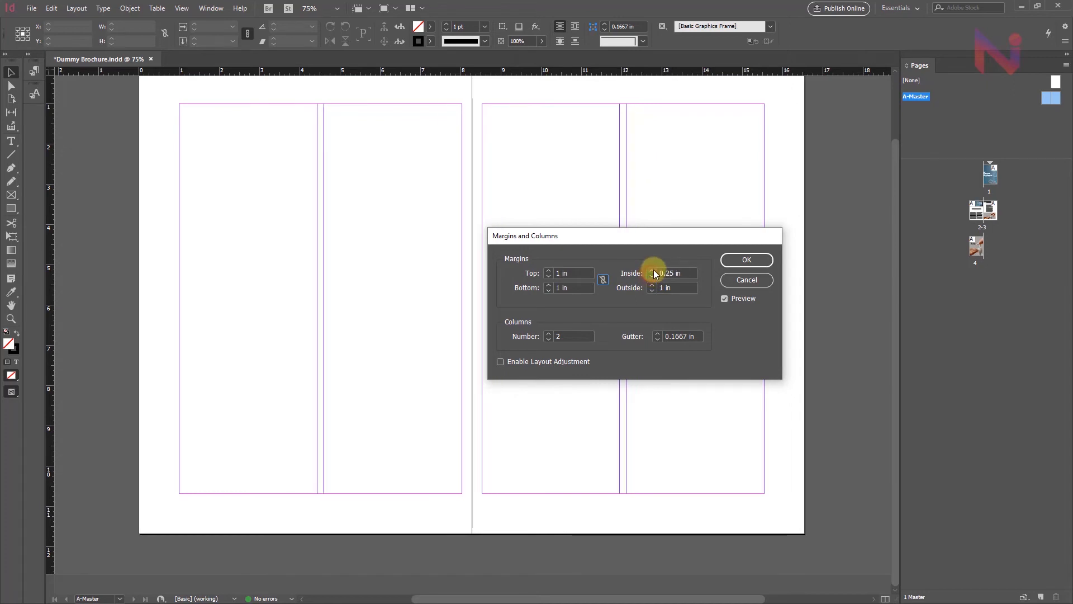
left_click(652, 270)
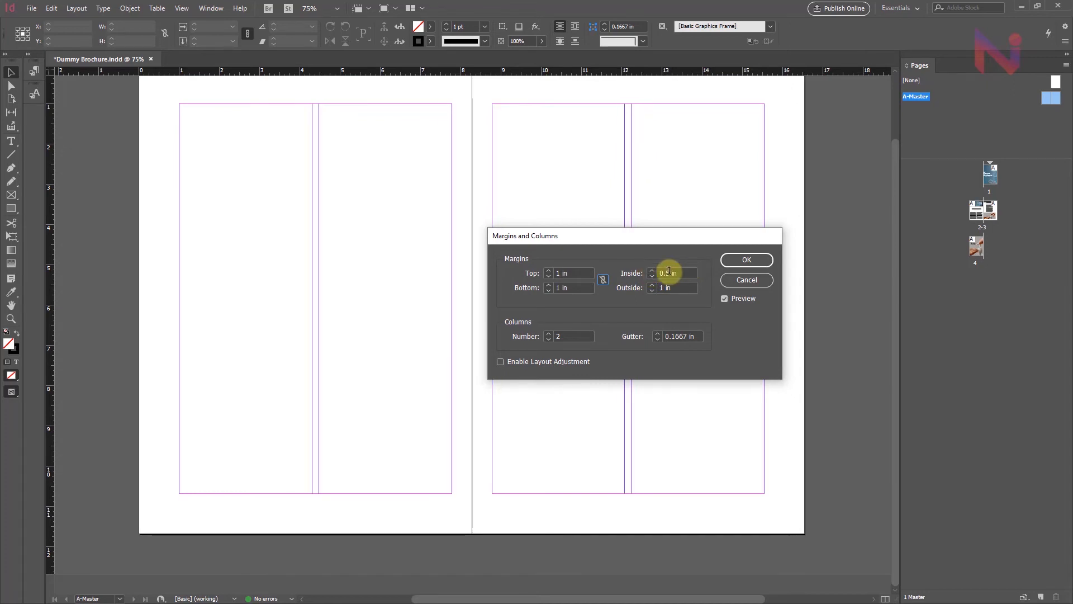
left_click(549, 290)
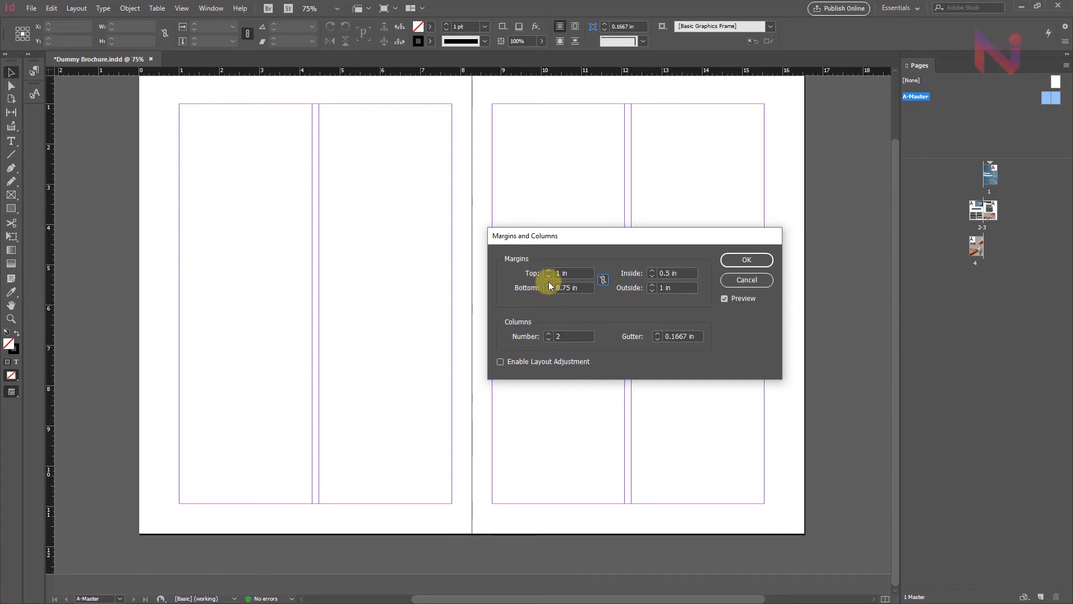
left_click(548, 277)
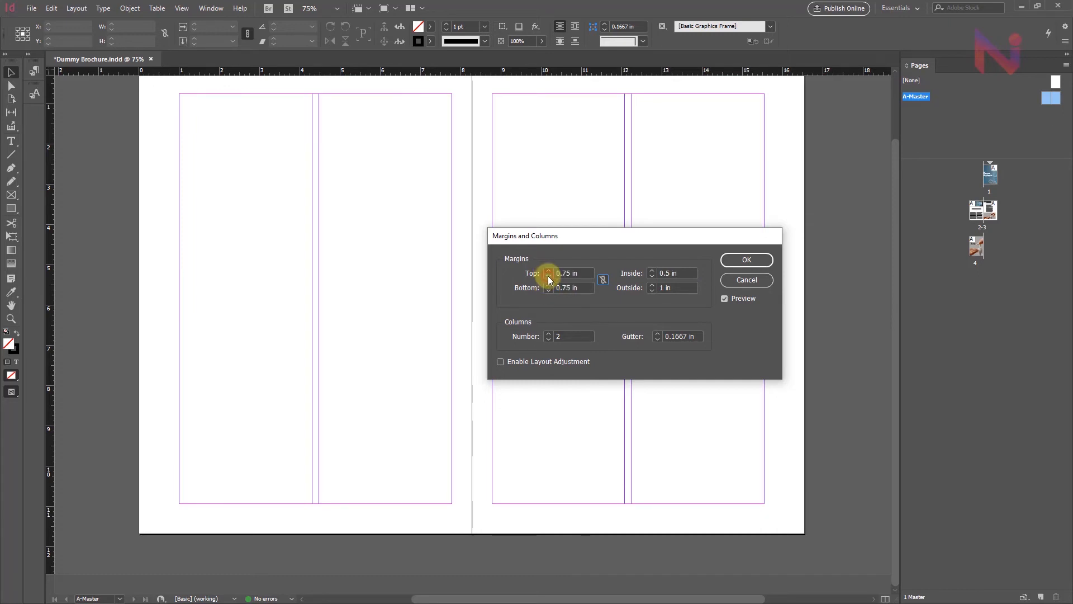
Step: Set the master's outside margin to 0.5 in and the number of columns to 3, and apply the settings
left_click(652, 290)
left_click(651, 290)
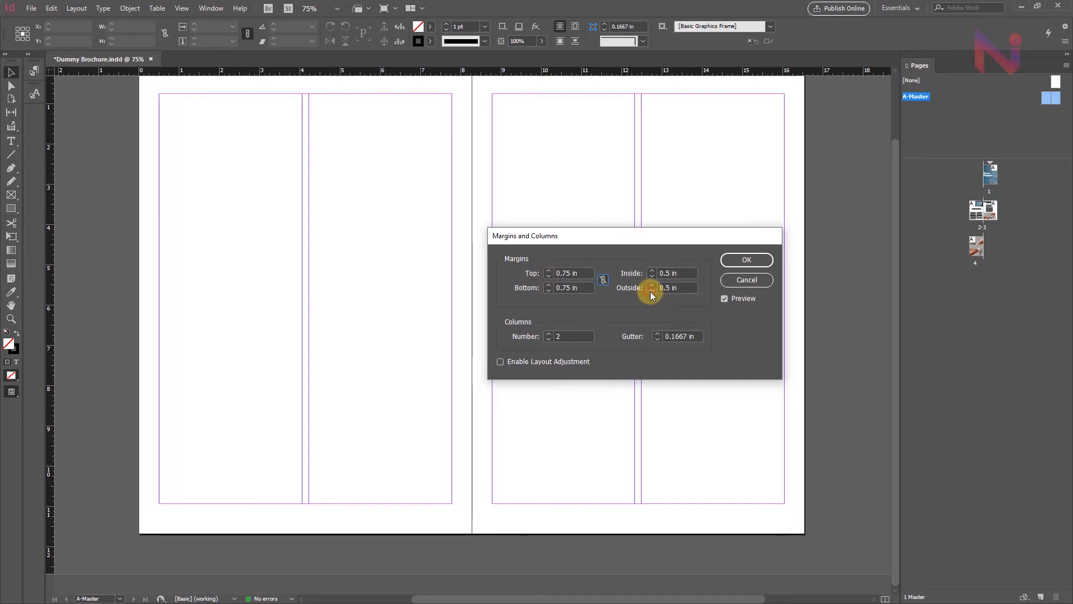
left_click(548, 333)
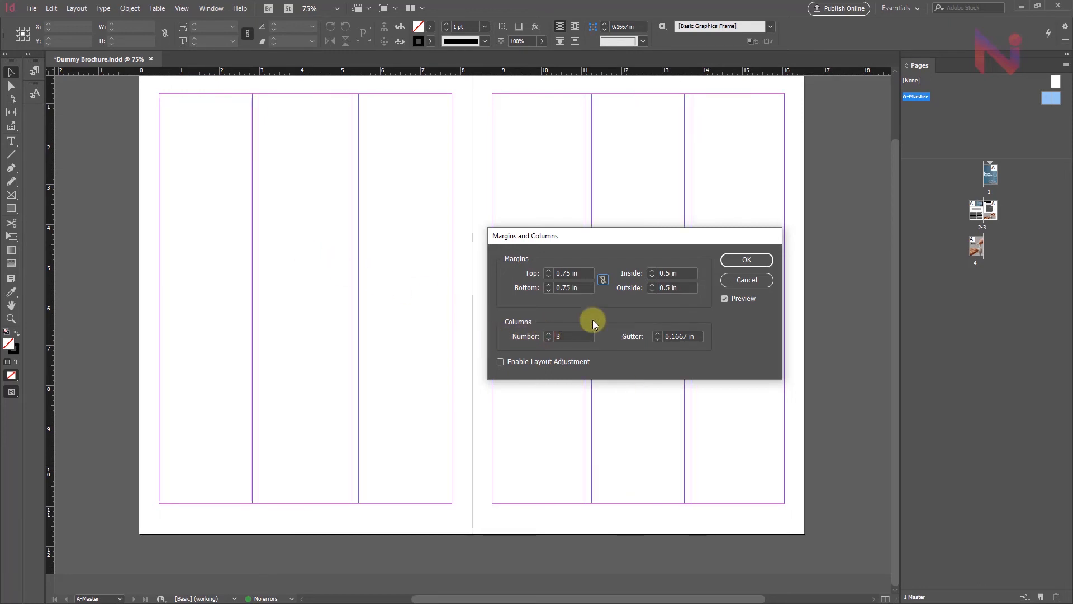
left_click(744, 262)
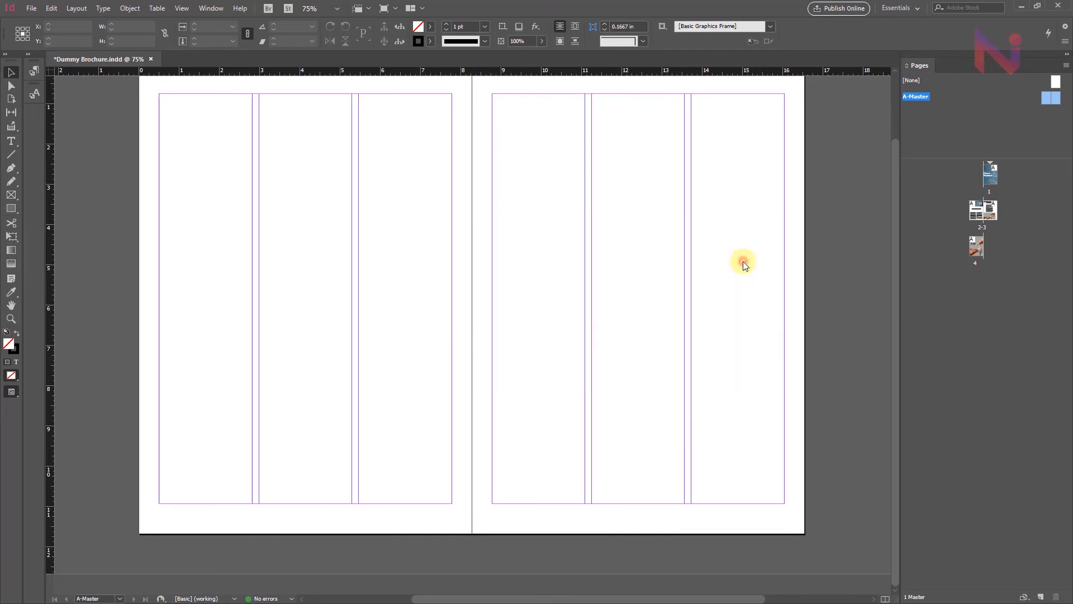
Step: Go to spread 2-3 and examine the margin and column guides on all the document pages, ending back on that spread
left_click_drag(973, 242, 983, 230)
double_click(982, 229)
scroll(185, 335, "up", 1)
scroll(119, 199, "down", 5)
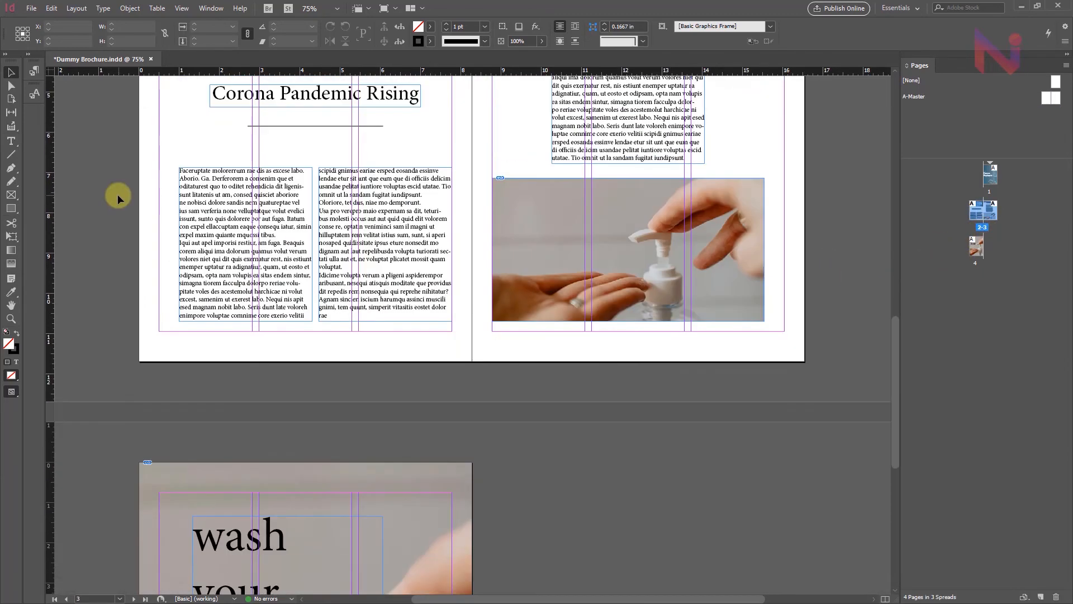
scroll(118, 193, "down", 8)
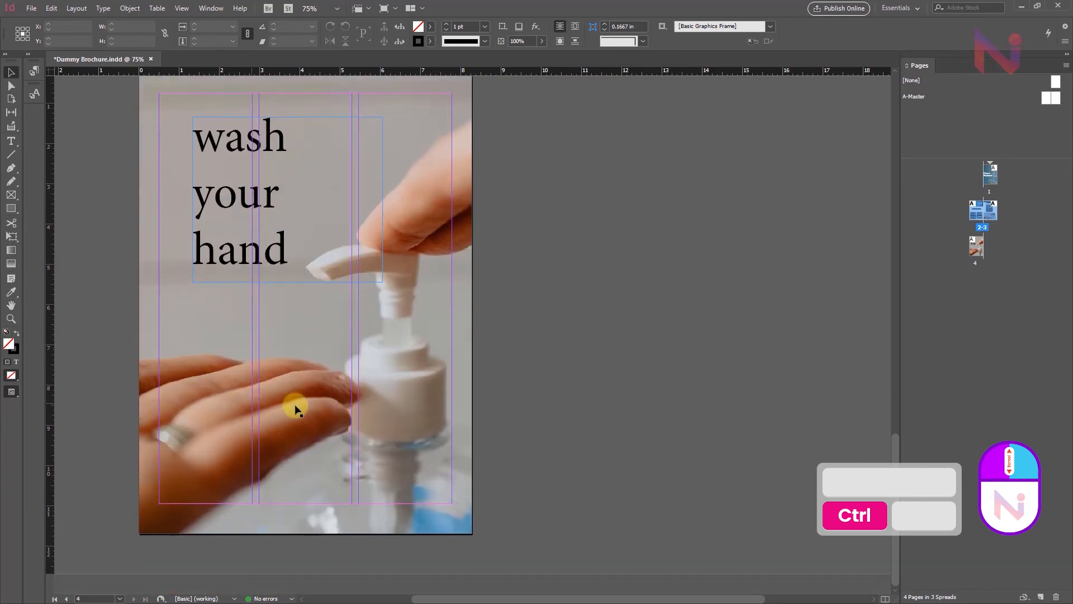
scroll(456, 442, "up", 2)
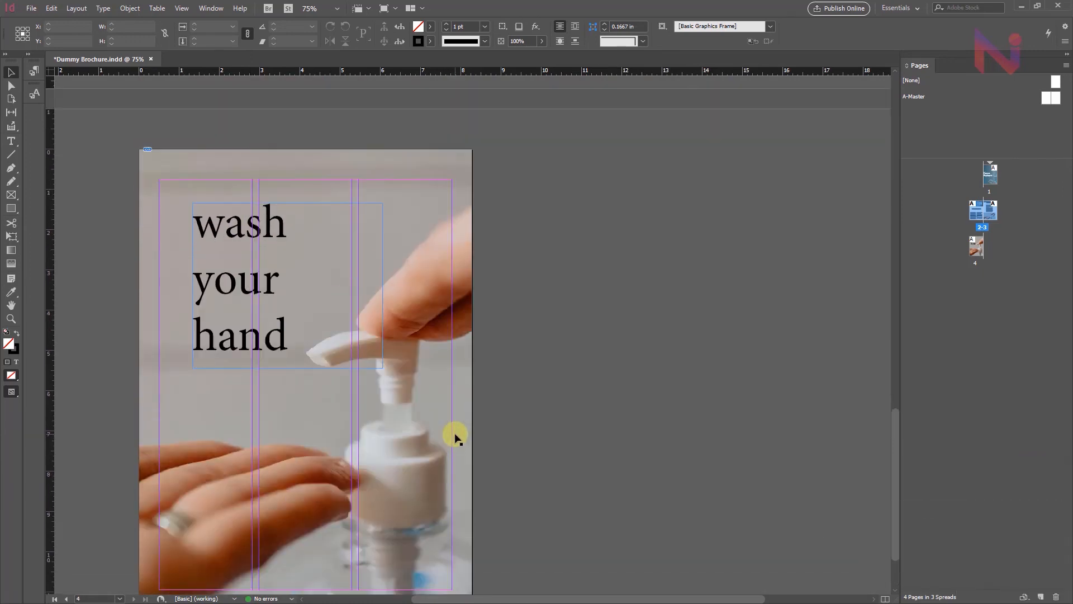
scroll(456, 433, "down", 2)
scroll(456, 432, "up", 15)
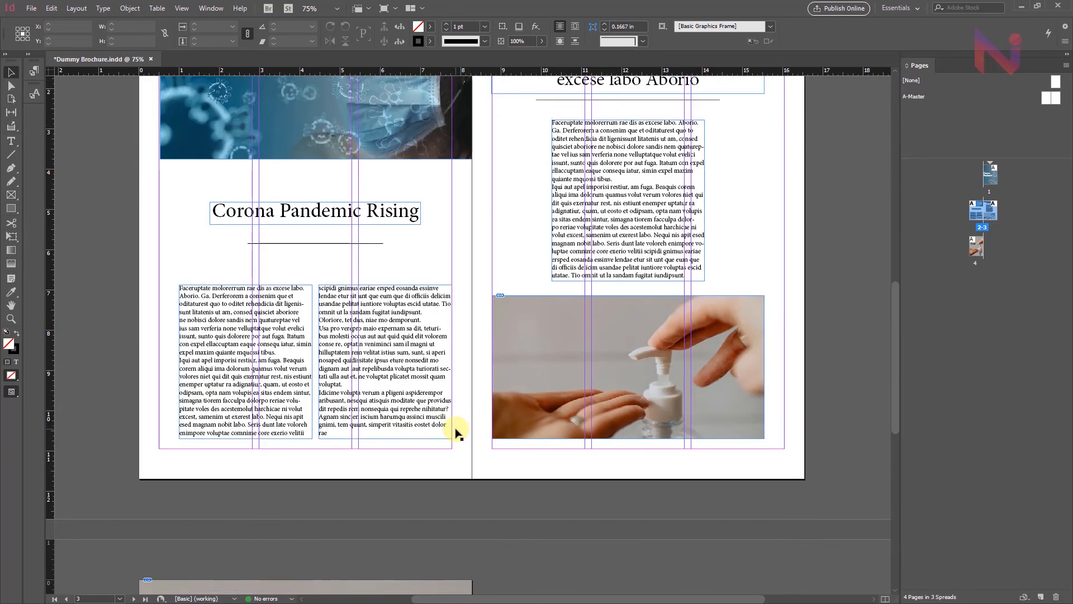
scroll(437, 377, "up", 12)
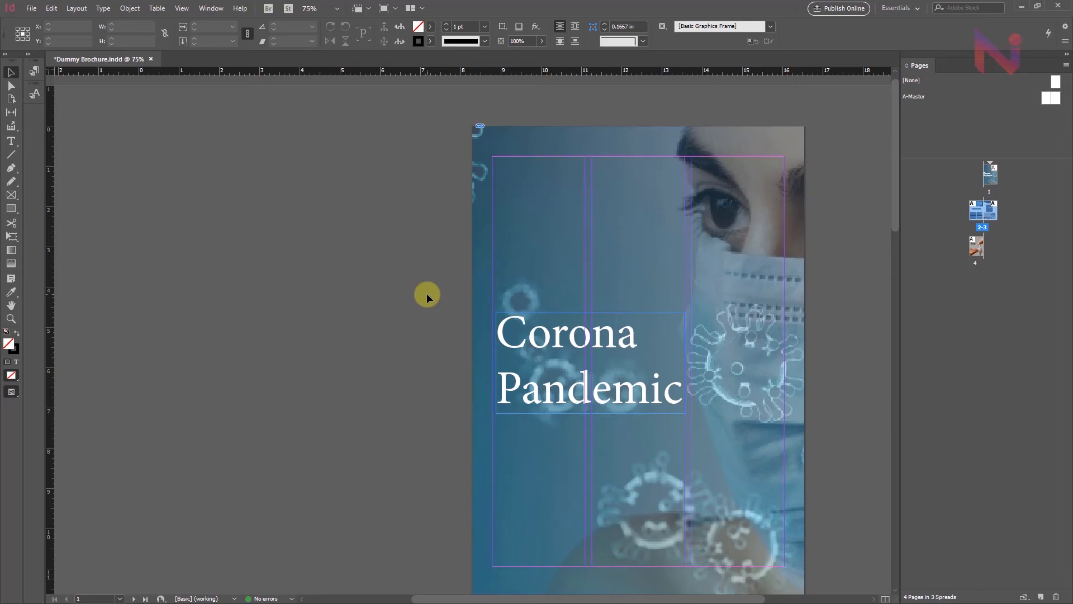
scroll(427, 293, "down", 12)
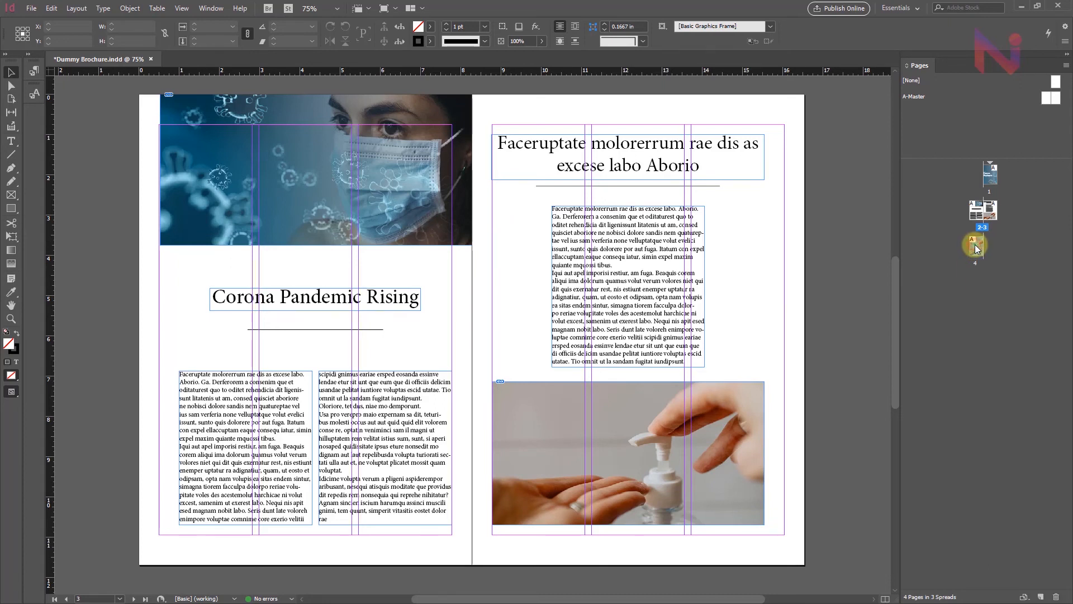
Step: Select pages 1, 2 and 4 together, check their Margins and Columns settings, and cancel without changes
left_click(974, 216, "ctrl")
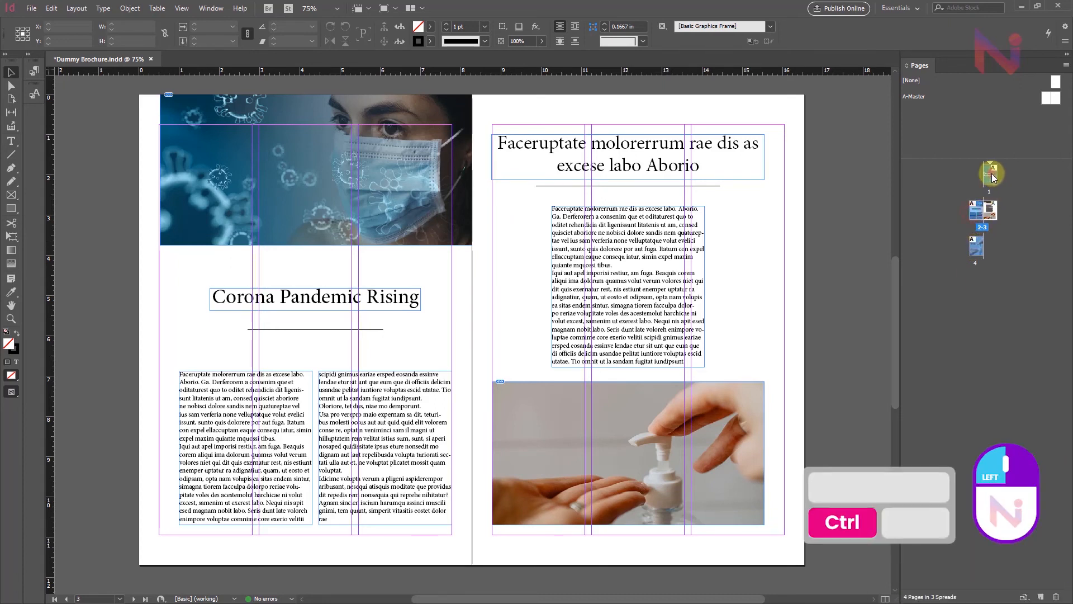
left_click(77, 9)
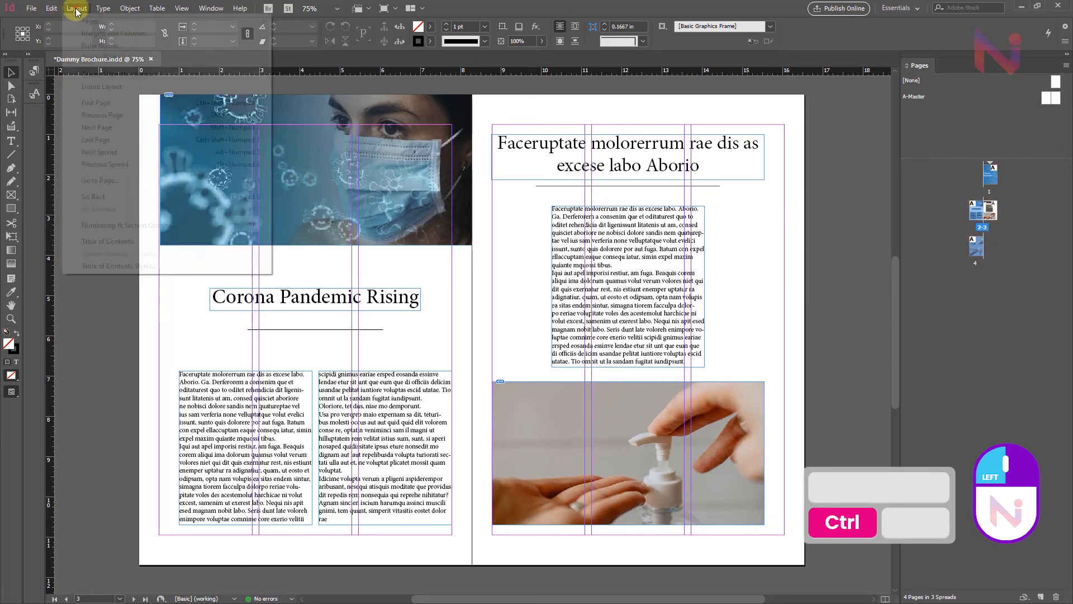
left_click(114, 33)
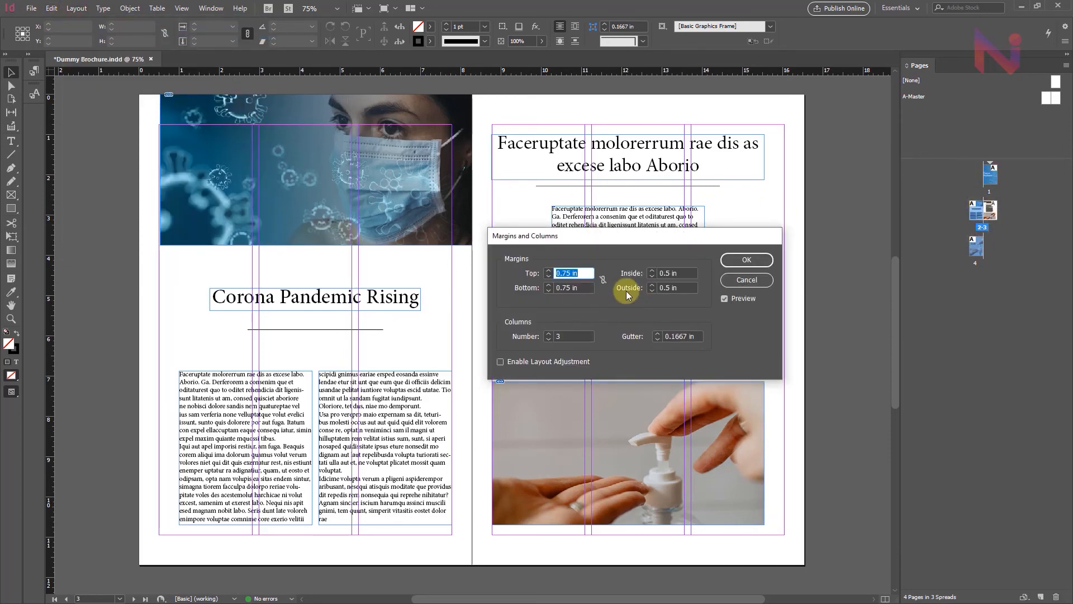
left_click(747, 283)
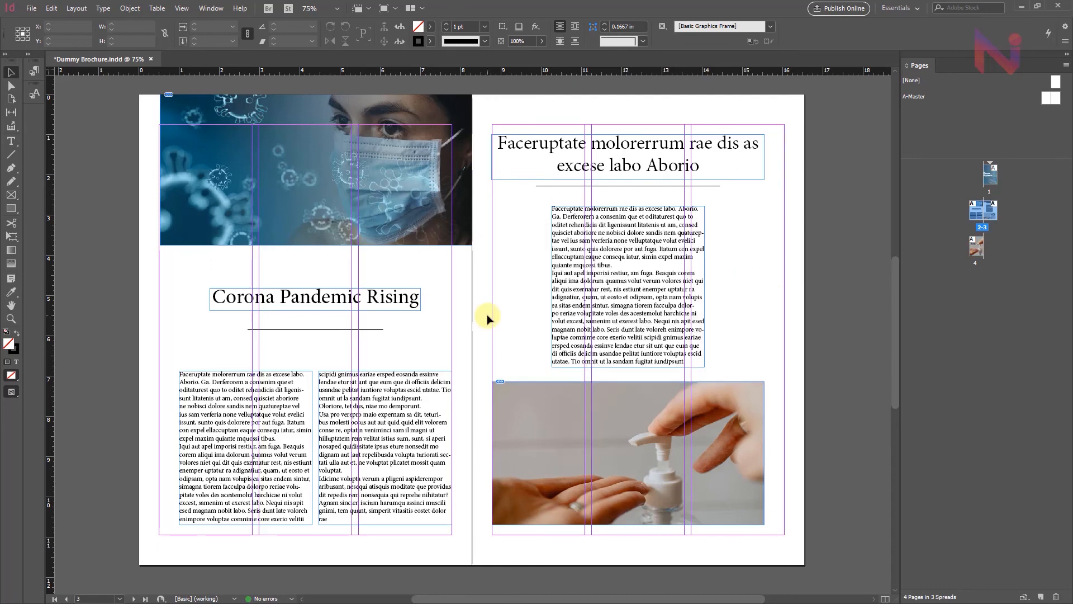